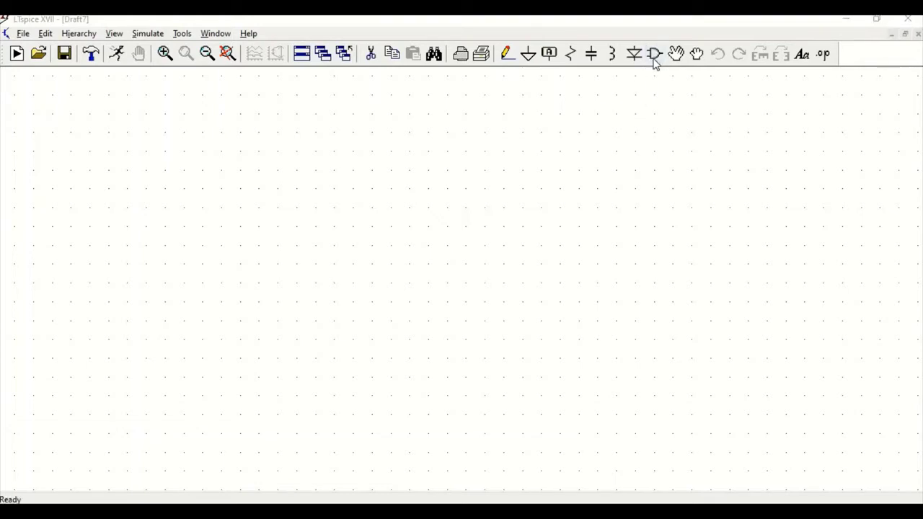
# Place the g2 voltage-dependent current source G1 near the centre of the schematic.
pyautogui.click(654, 56)
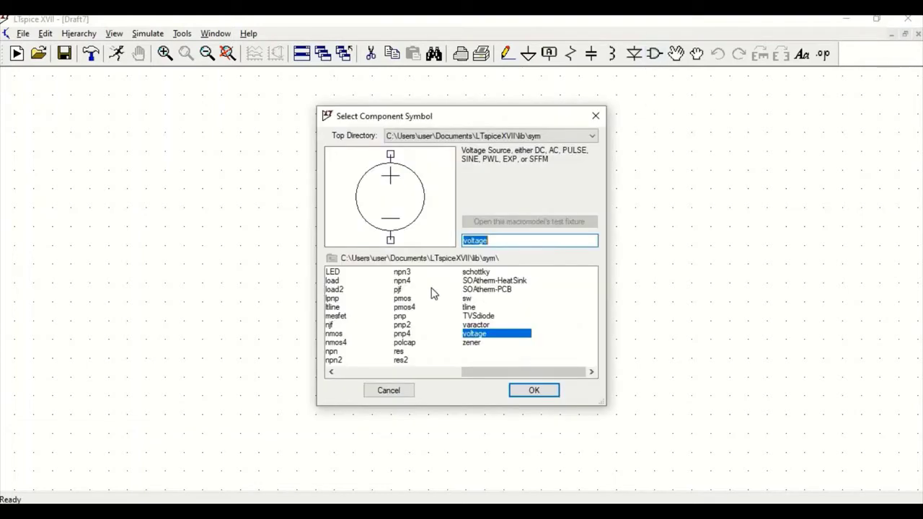
pyautogui.click(388, 372)
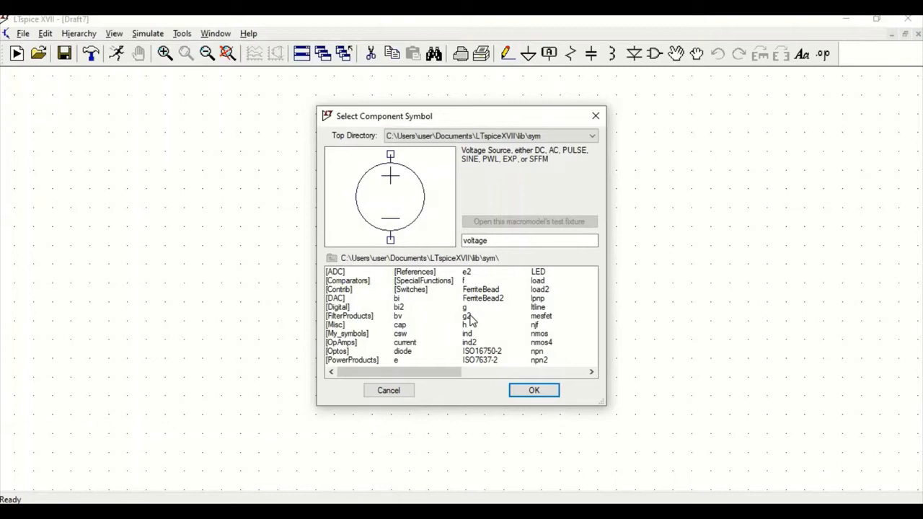
pyautogui.click(467, 317)
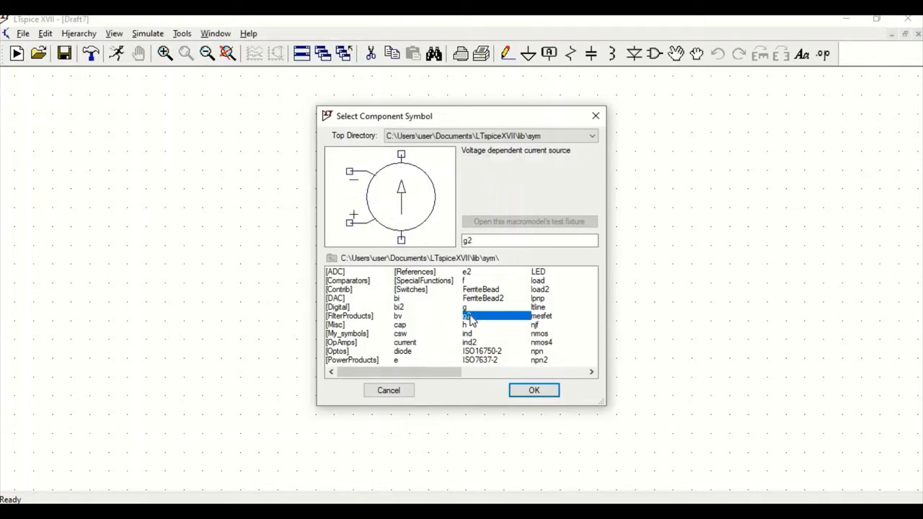
pyautogui.click(535, 391)
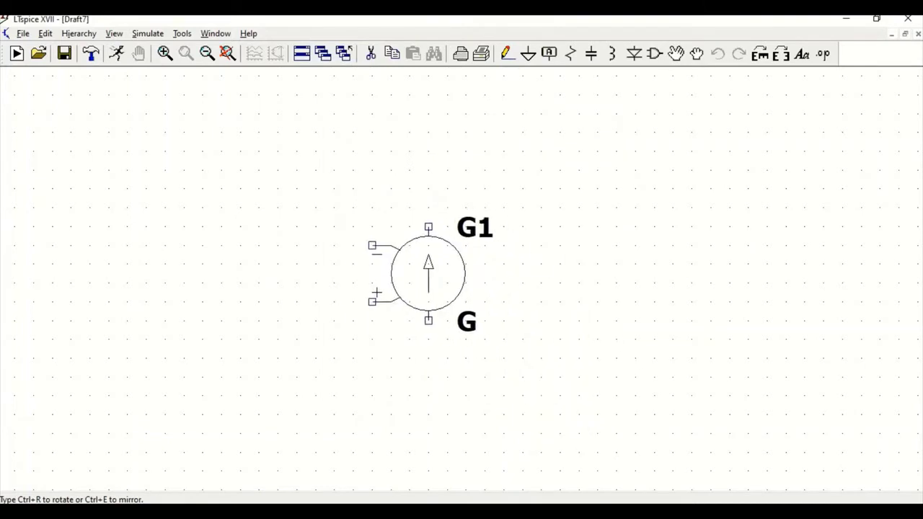
pyautogui.click(429, 228)
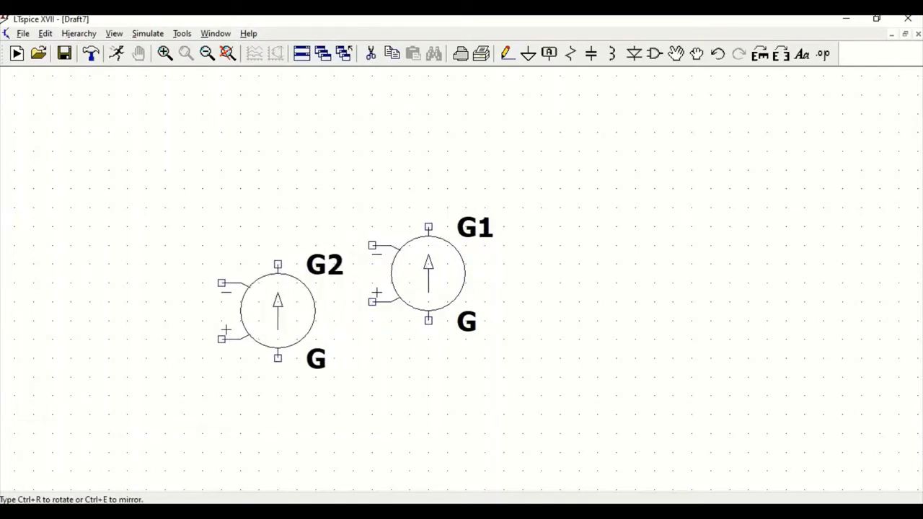
pyautogui.press('Escape')
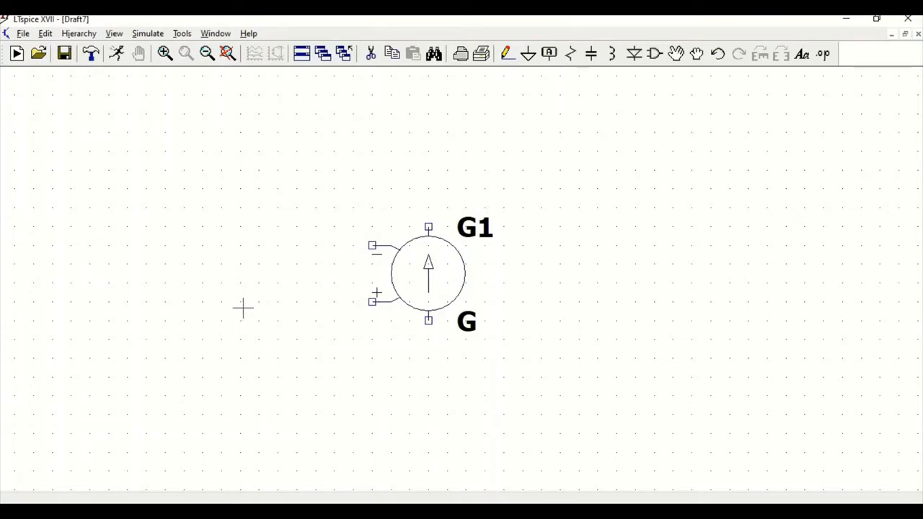
# Place resistor R1 to the right of G1.
pyautogui.click(571, 55)
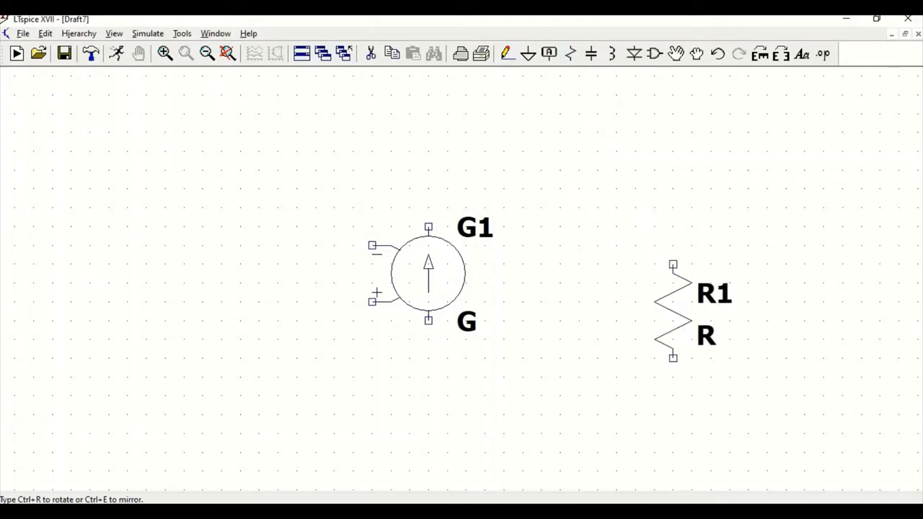
pyautogui.click(673, 228)
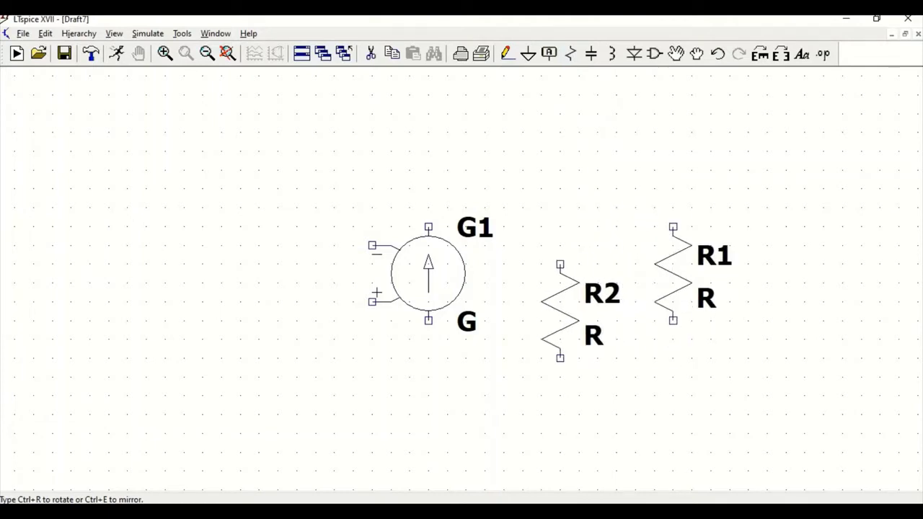
pyautogui.press('Escape')
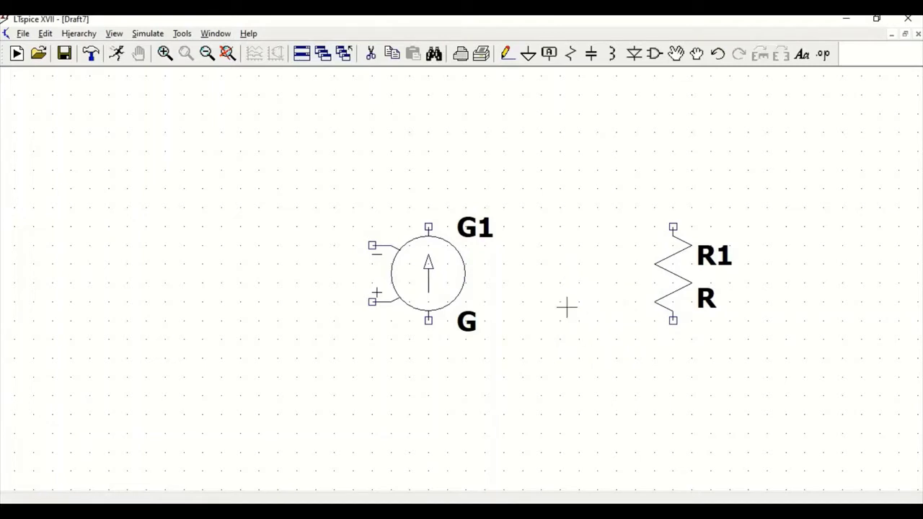
# Add a ground symbol directly below G1.
pyautogui.click(528, 54)
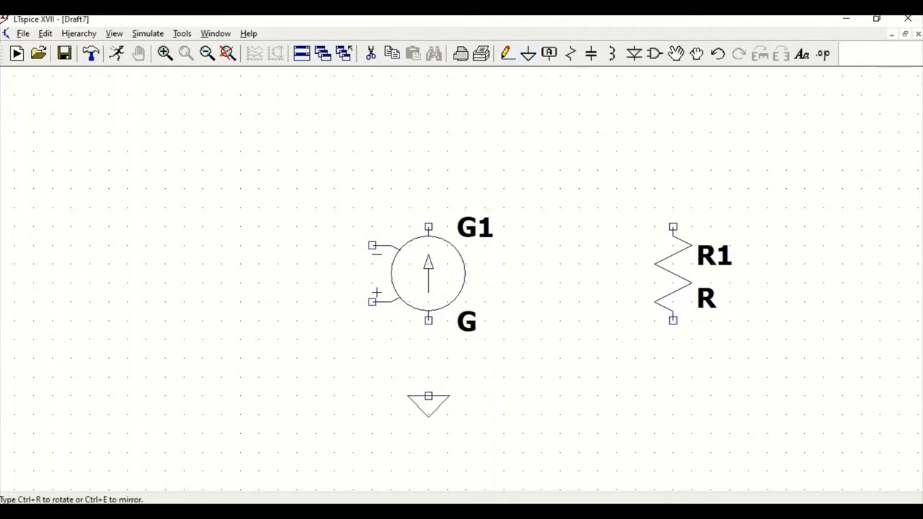
pyautogui.click(428, 397)
pyautogui.press('Escape')
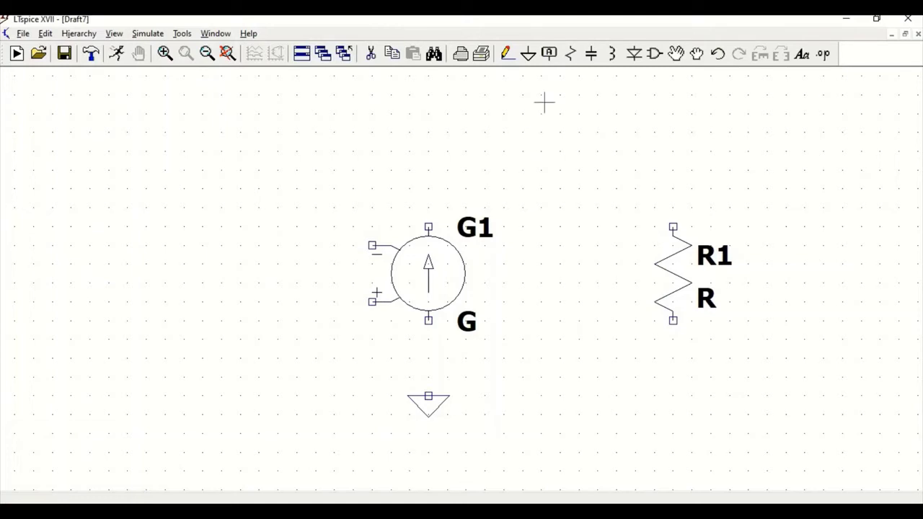
# Create an Input-port net label Vin beside G1's minus pin.
pyautogui.click(548, 55)
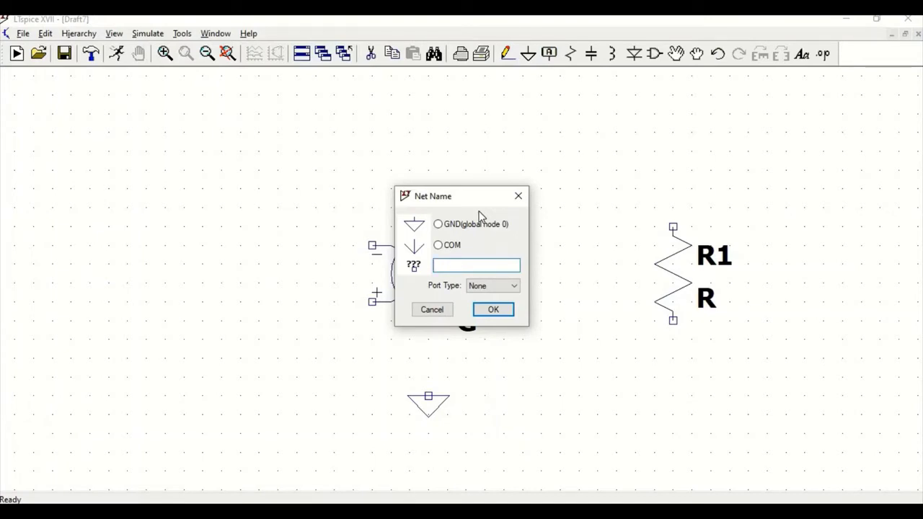
pyautogui.write('Vin')
pyautogui.click(484, 283)
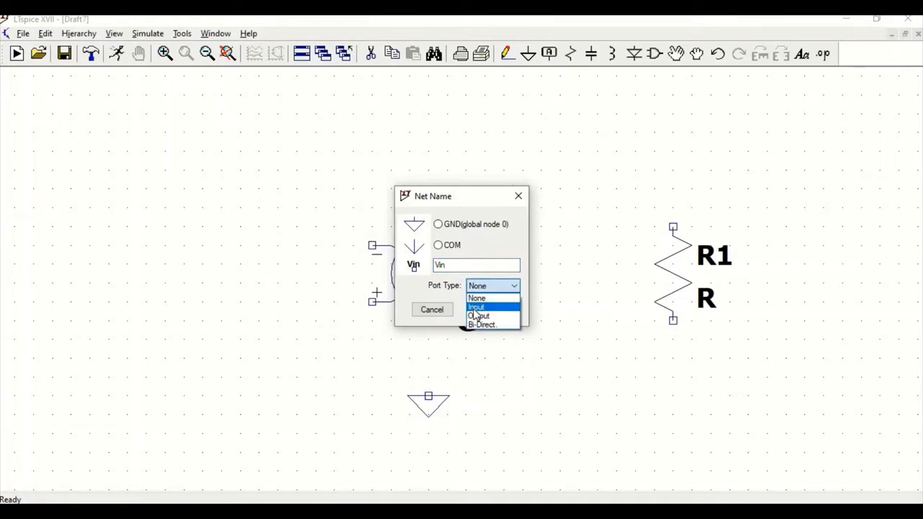
pyautogui.click(474, 306)
pyautogui.click(480, 310)
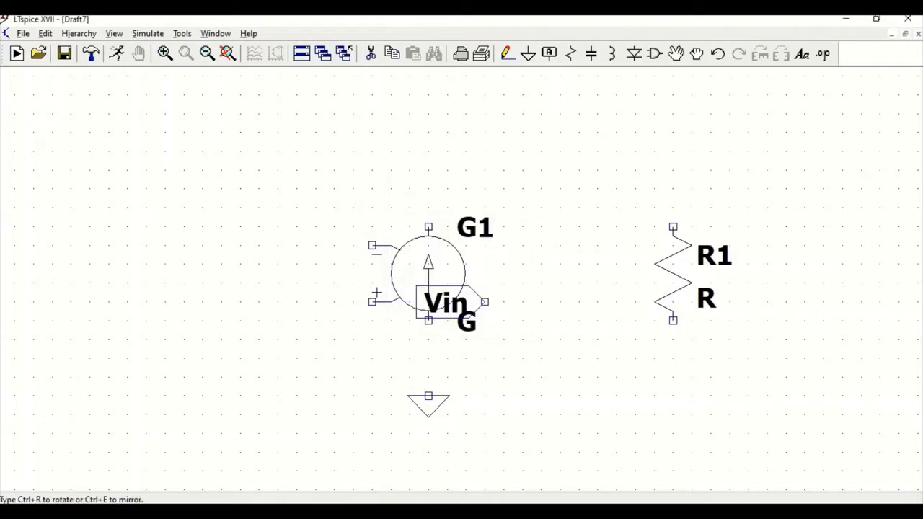
pyautogui.click(315, 246)
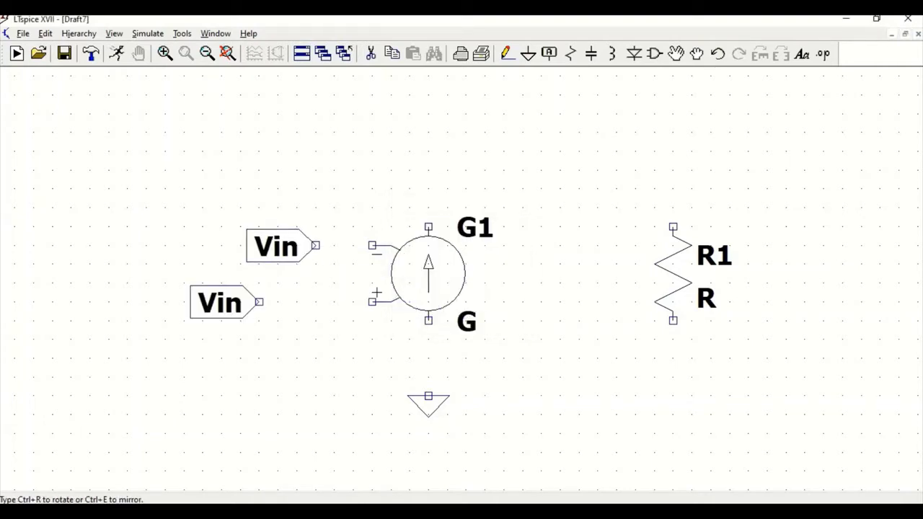
pyautogui.press('Escape')
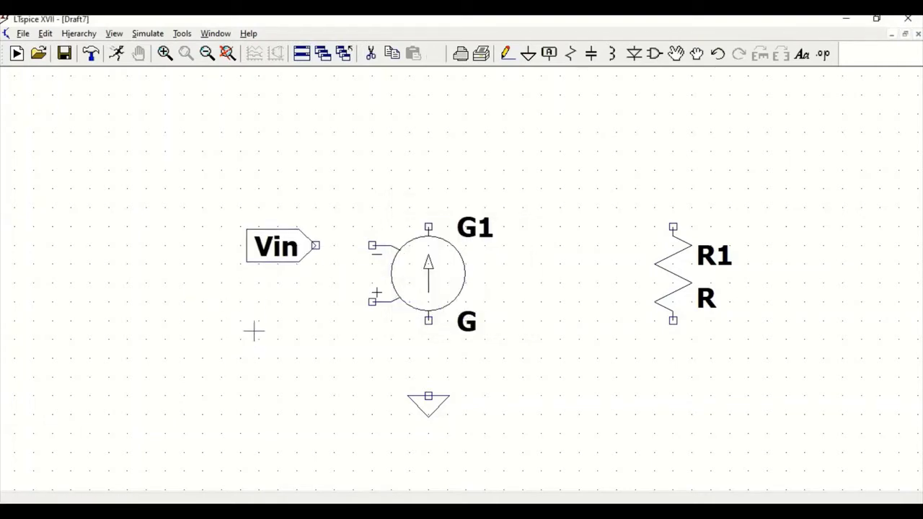
# Create an Input-port net label Vnin beside G1's plus pin.
pyautogui.click(550, 54)
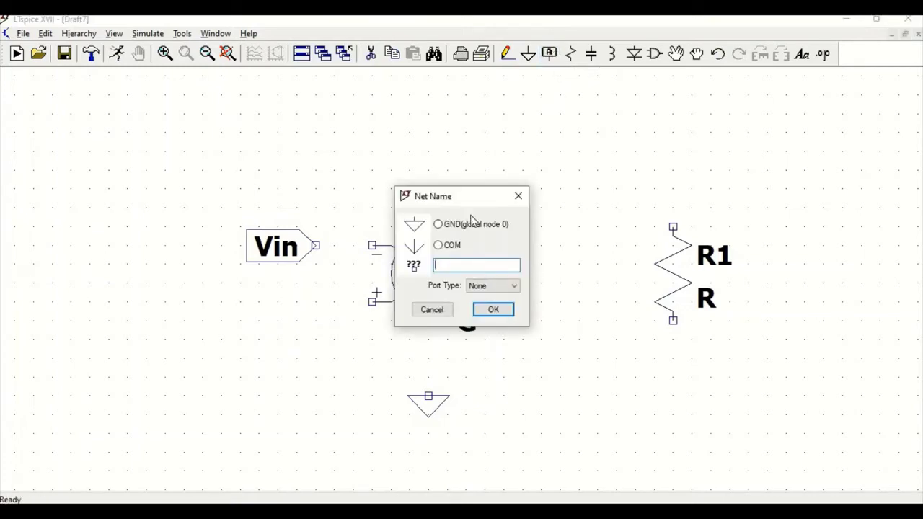
pyautogui.write('Vnin')
pyautogui.click(487, 289)
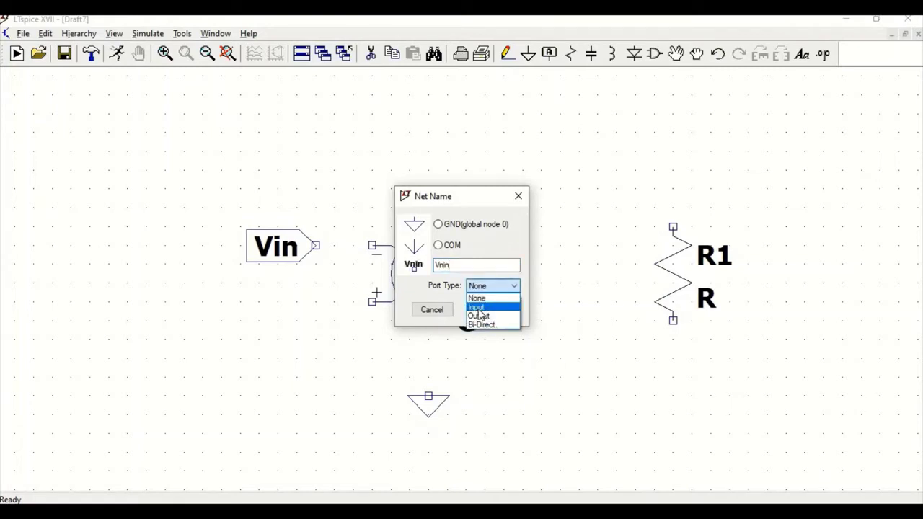
pyautogui.click(478, 308)
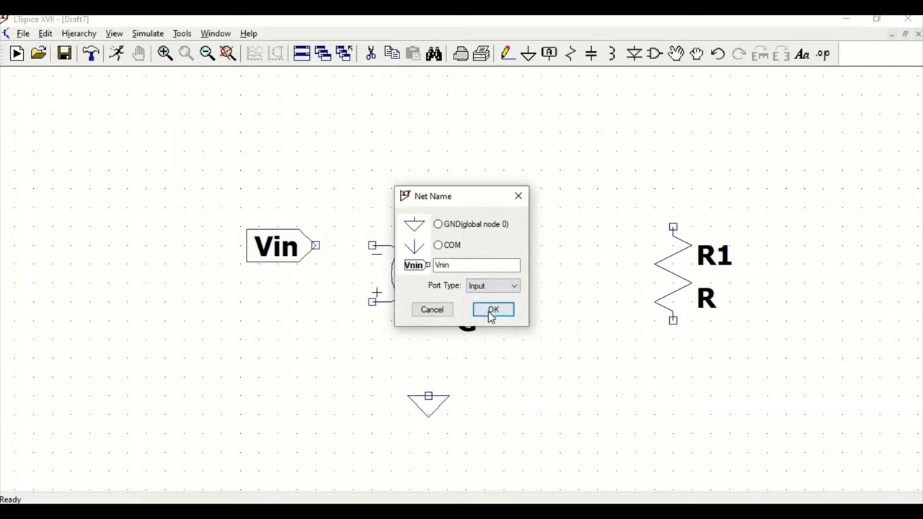
pyautogui.click(493, 312)
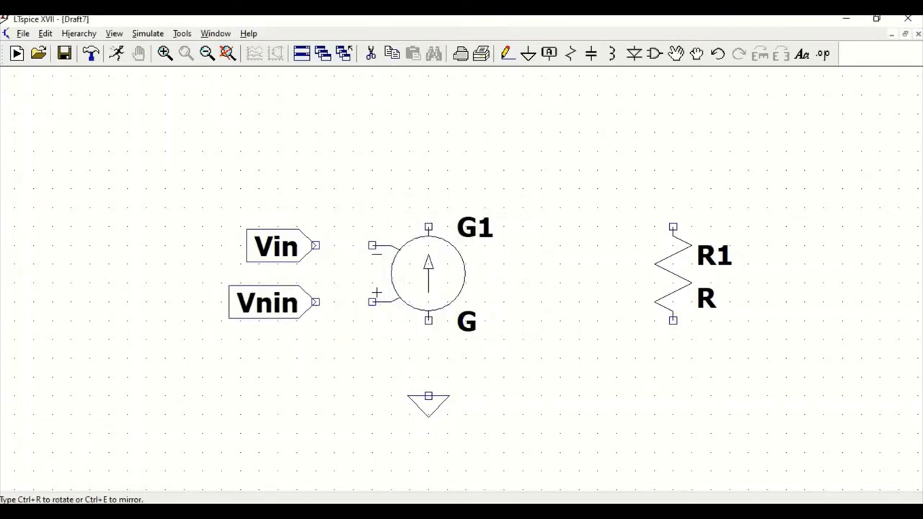
pyautogui.click(315, 302)
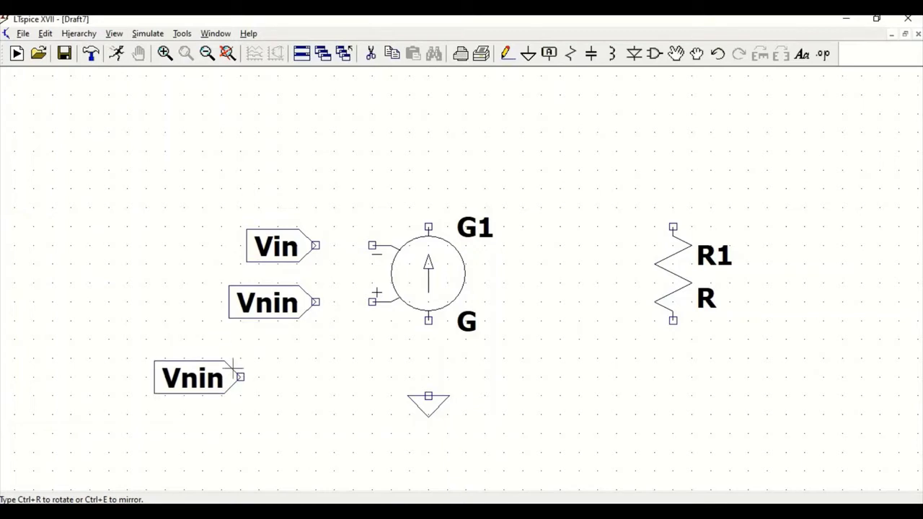
pyautogui.press('Escape')
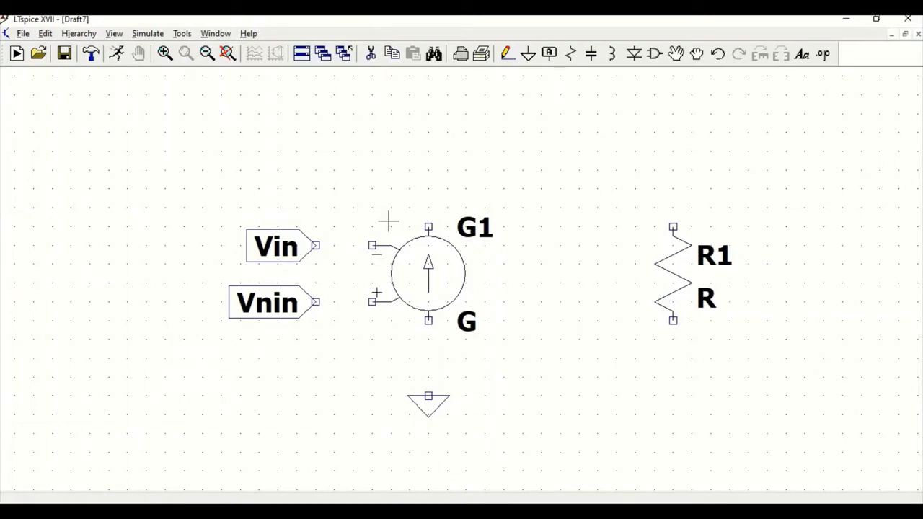
# Place an Output-port net label named Vout at the upper right of R1.
pyautogui.click(548, 58)
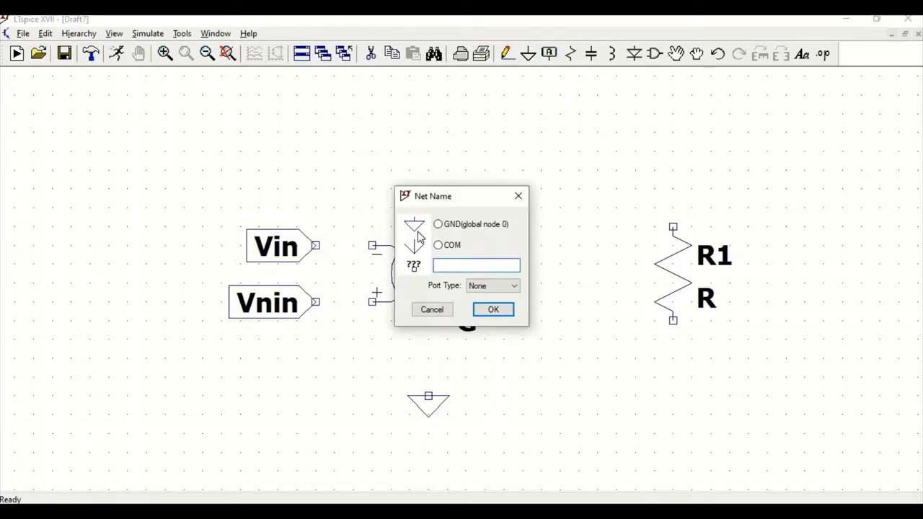
pyautogui.write('Vout')
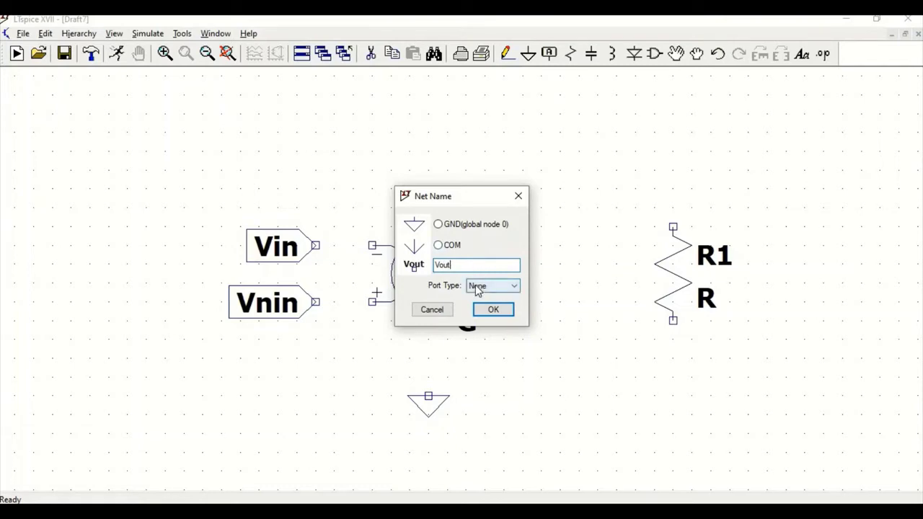
pyautogui.click(475, 285)
pyautogui.click(478, 315)
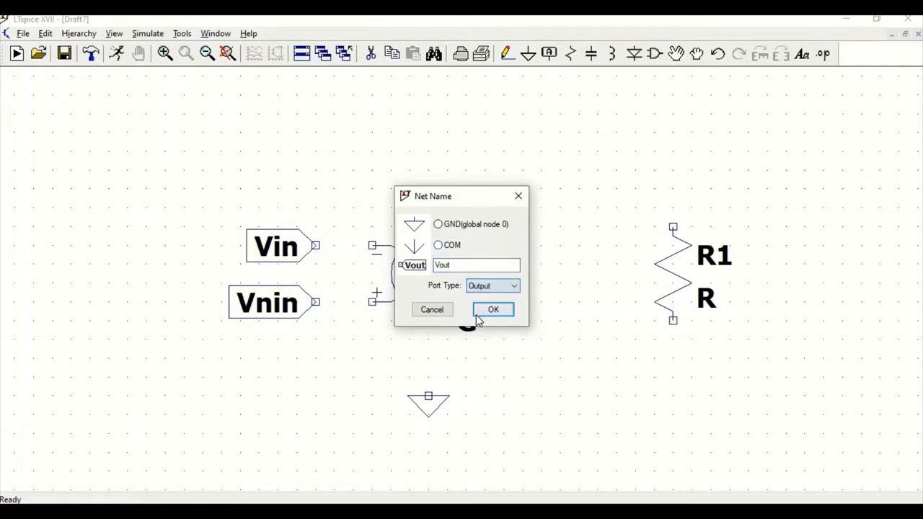
pyautogui.click(493, 309)
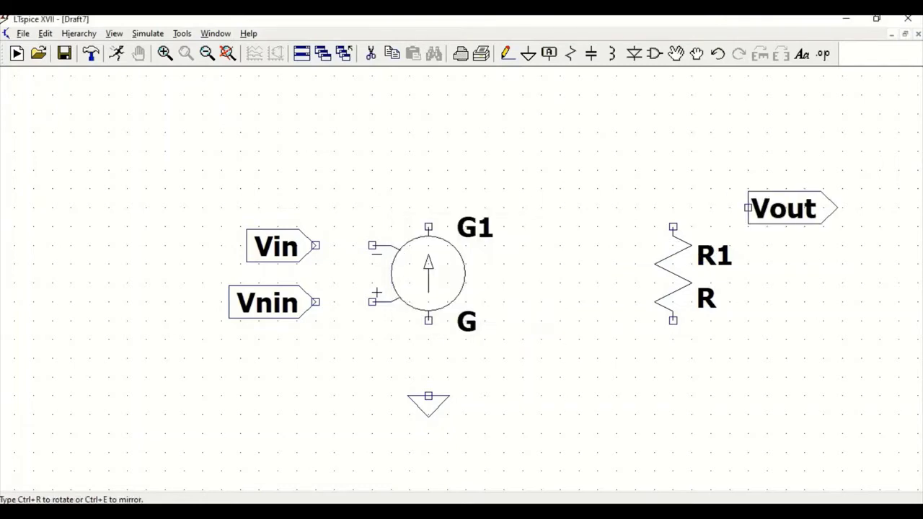
pyautogui.click(749, 207)
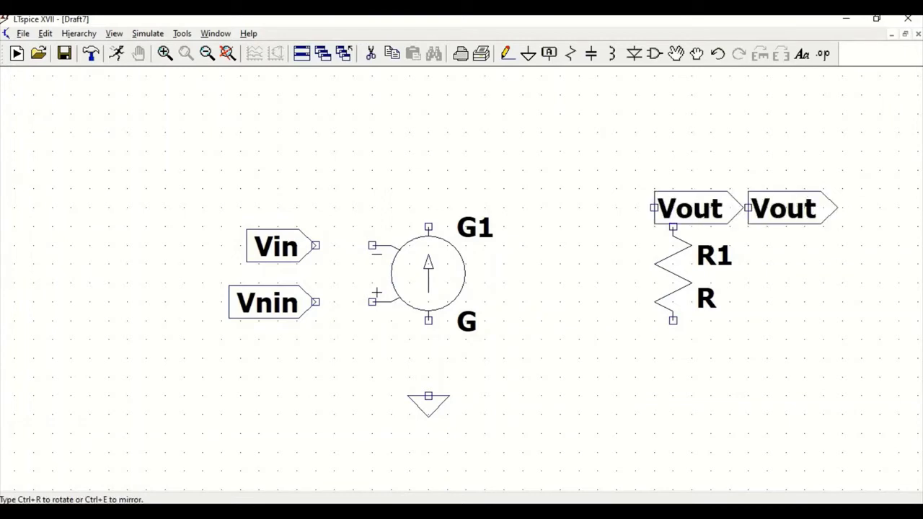
pyautogui.press('Escape')
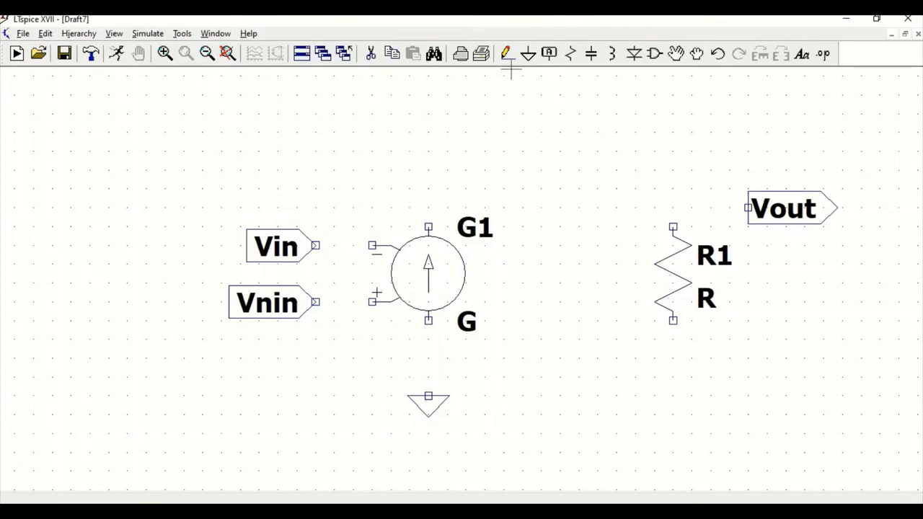
# Set resistor R1's value to 1.
pyautogui.rightClick(670, 269)
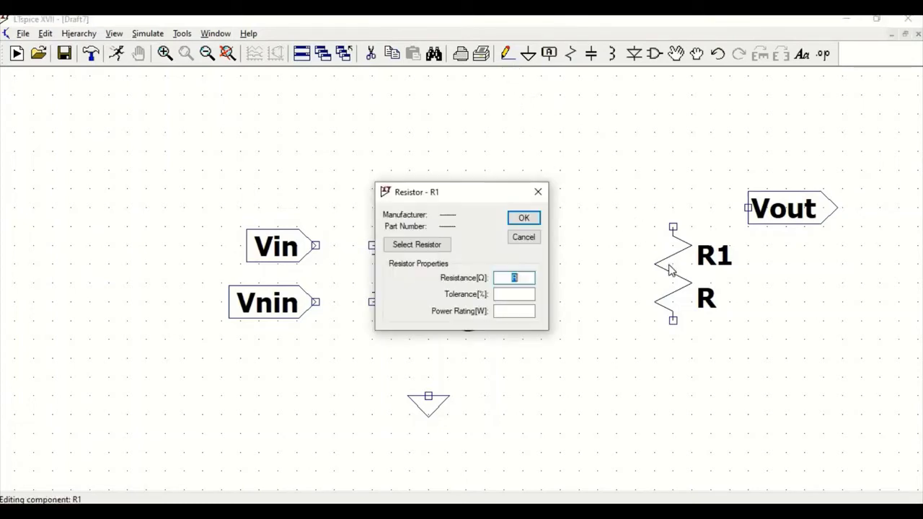
pyautogui.write('1')
pyautogui.click(524, 218)
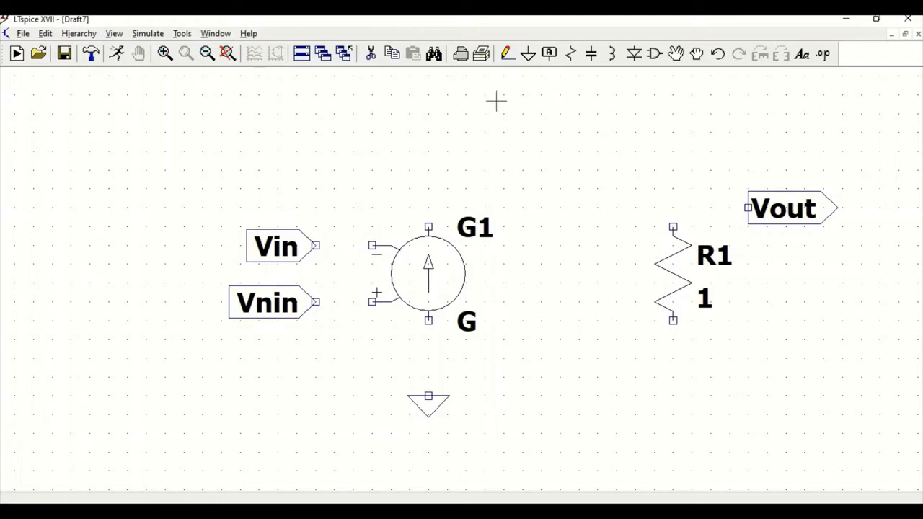
# Wire Vout and G1's top terminal to R1's top terminal.
pyautogui.click(509, 58)
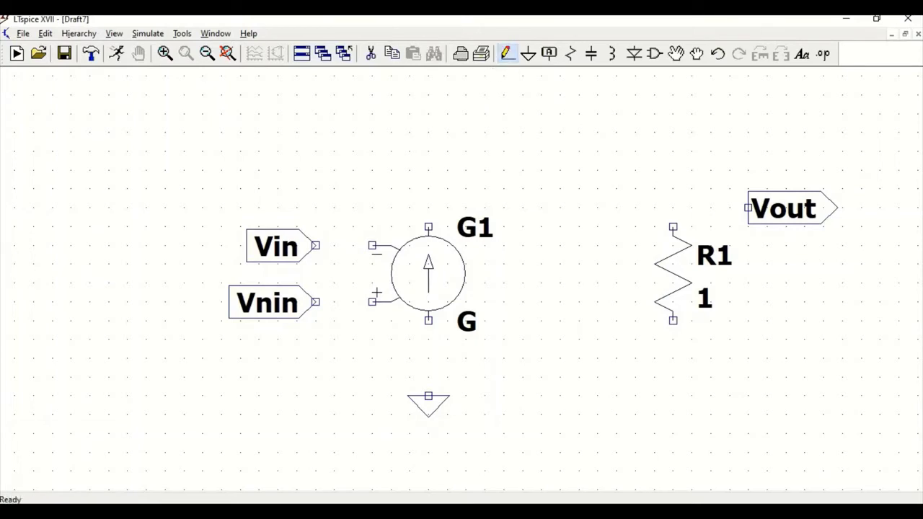
pyautogui.click(748, 207)
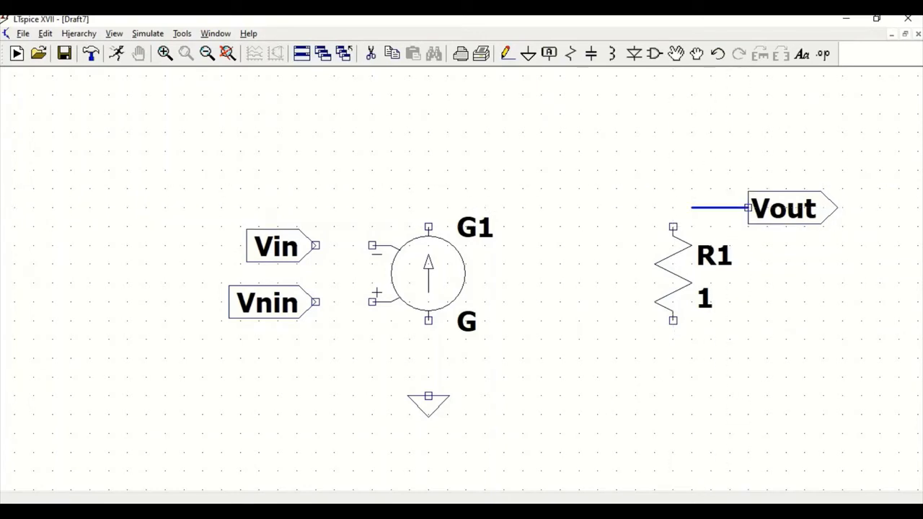
pyautogui.click(673, 227)
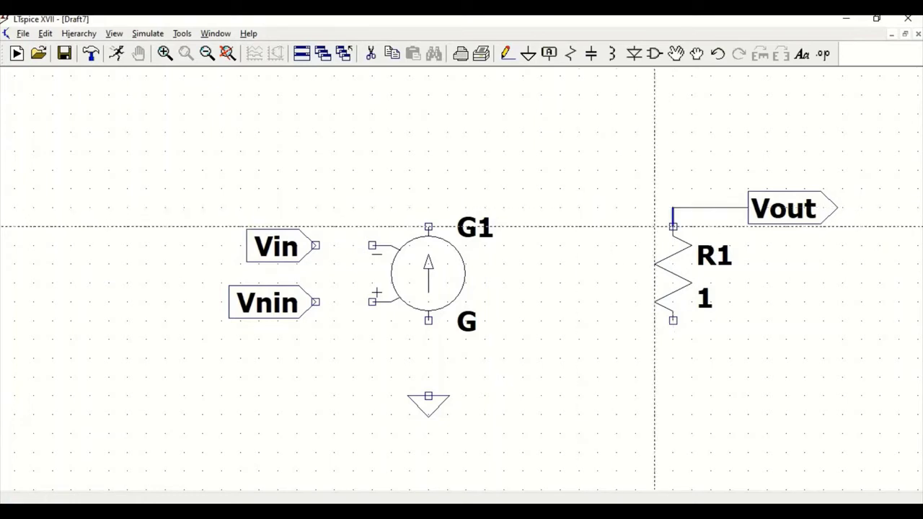
pyautogui.rightClick(672, 227)
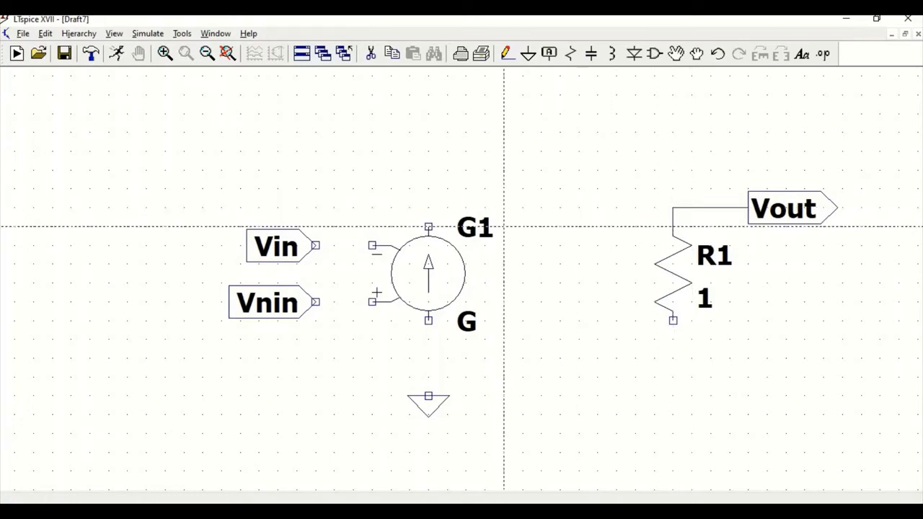
pyautogui.click(428, 227)
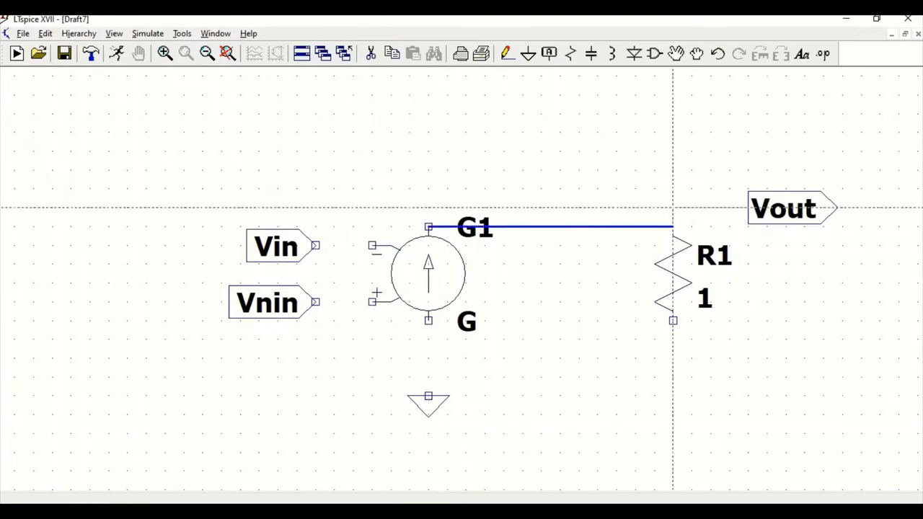
pyautogui.click(672, 227)
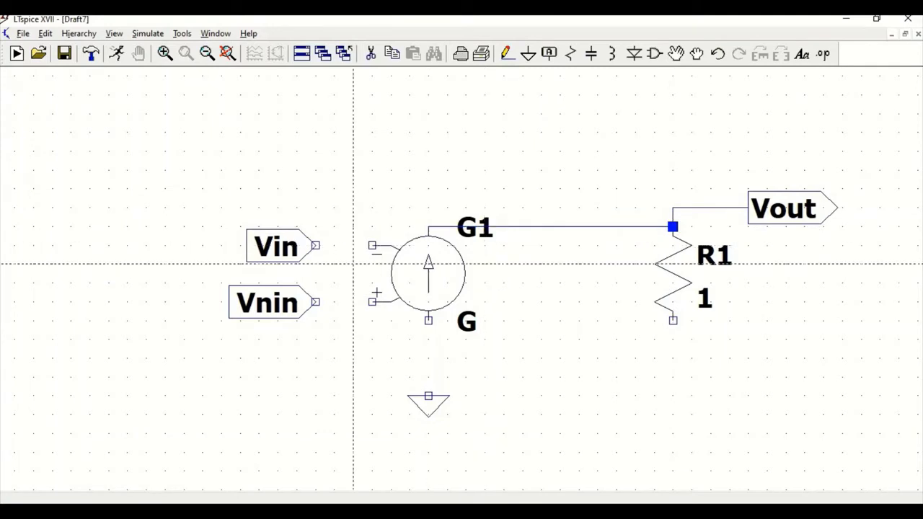
# Wire G1's minus and plus inputs to Vin and Vnin, and G1's and R1's lower ends to ground.
pyautogui.click(372, 246)
pyautogui.click(316, 245)
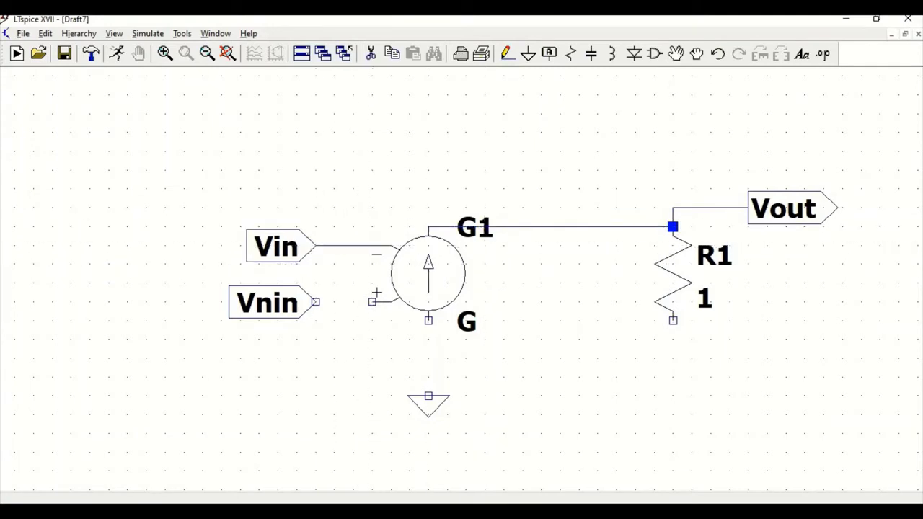
pyautogui.click(372, 302)
pyautogui.click(315, 301)
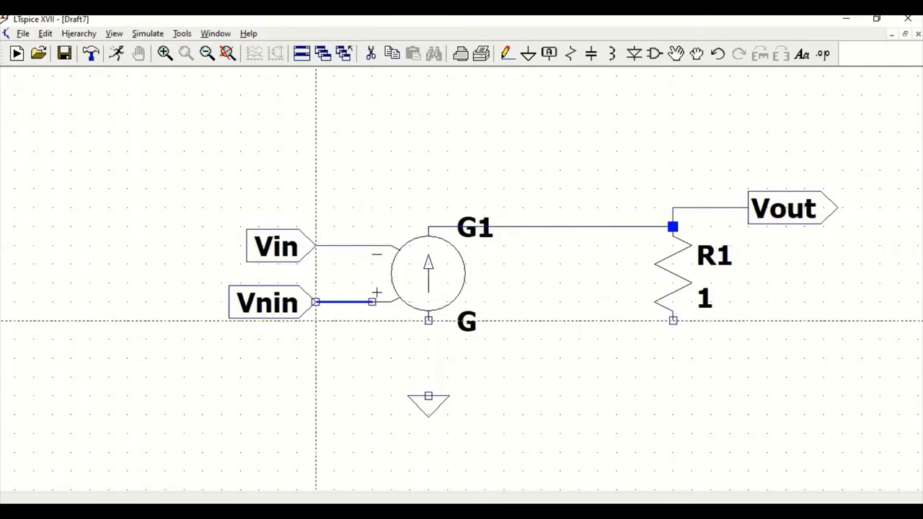
pyautogui.click(429, 320)
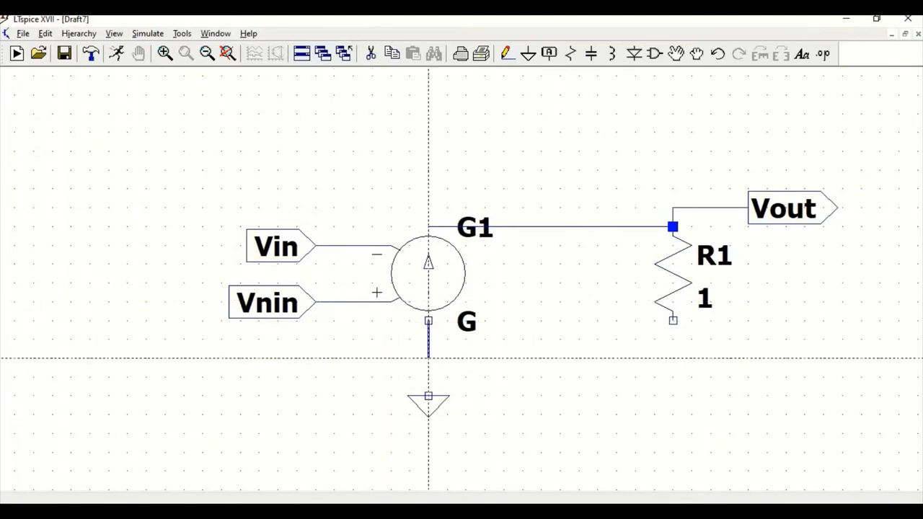
pyautogui.click(429, 395)
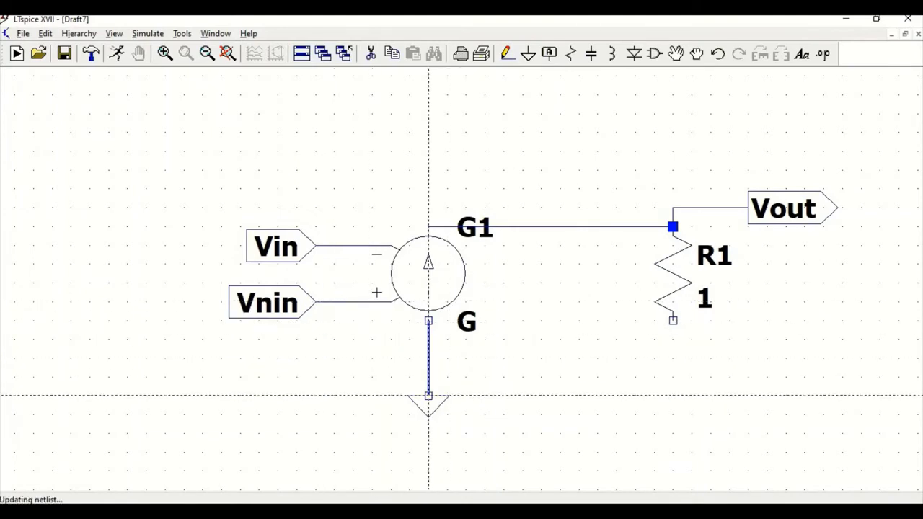
pyautogui.click(655, 320)
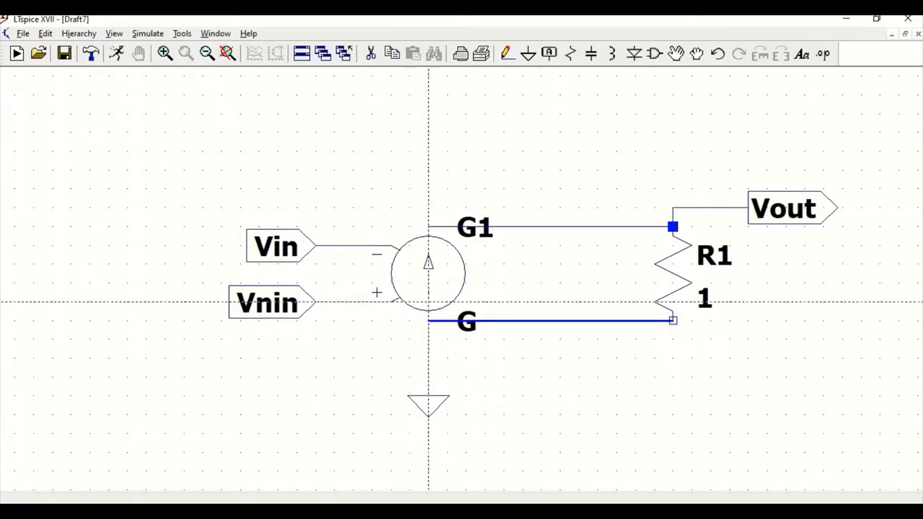
pyautogui.click(428, 320)
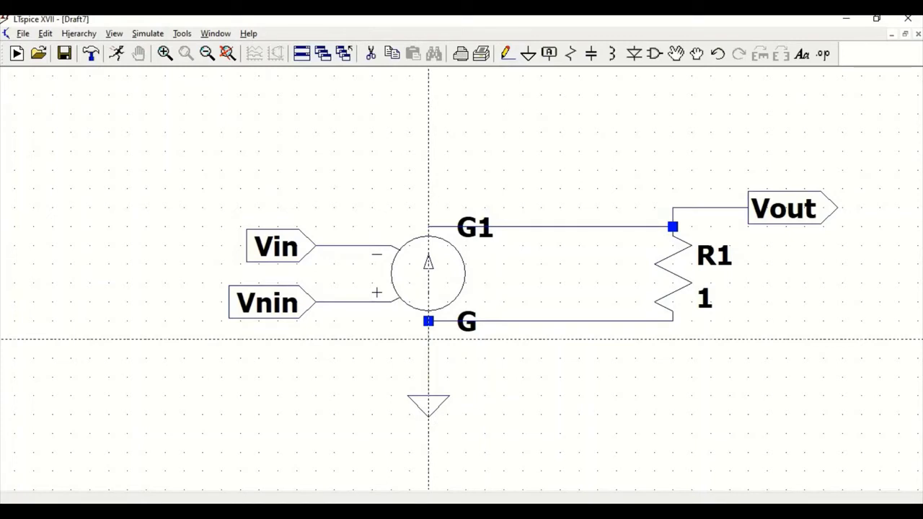
pyautogui.click(428, 320)
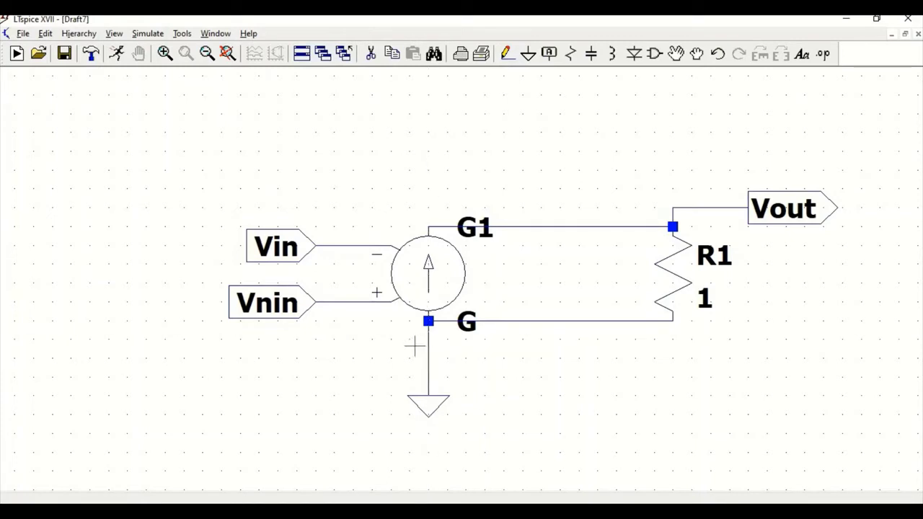
# Change G1's Value attribute to 1e6 in the Component Attribute Editor.
pyautogui.rightClick(428, 266)
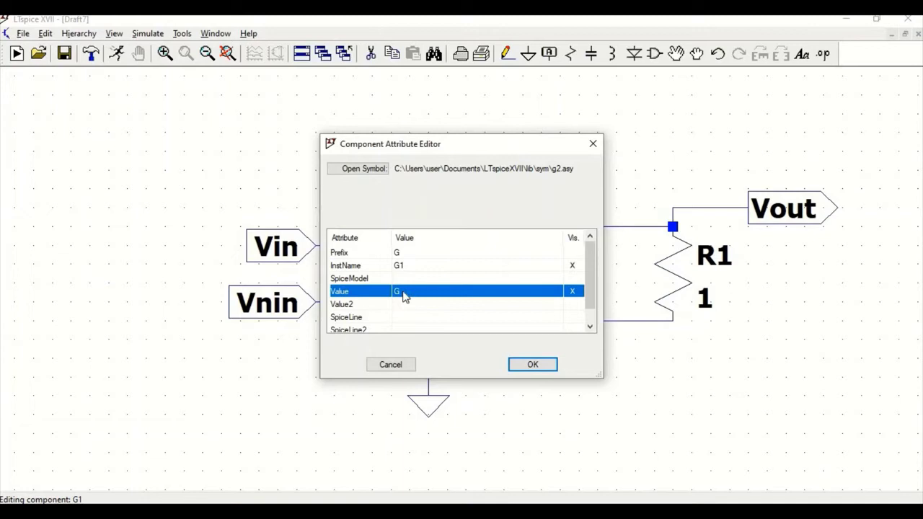
pyautogui.click(404, 296)
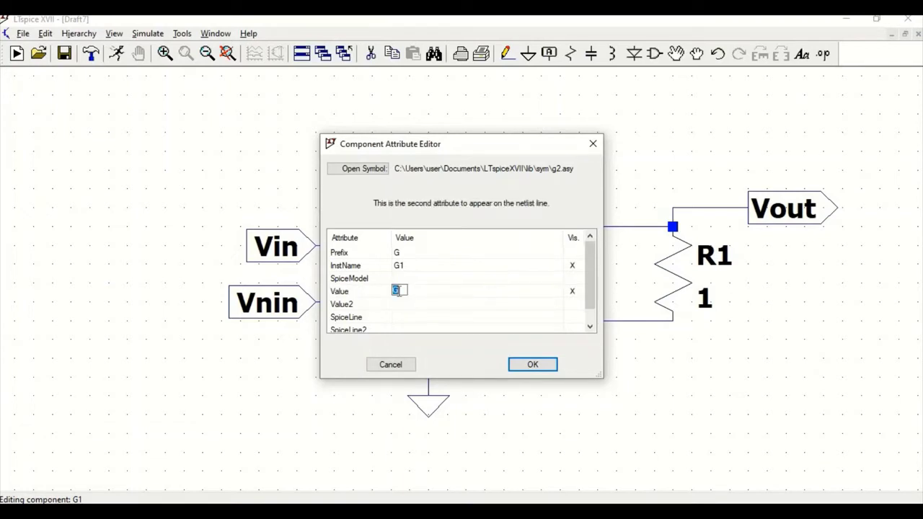
pyautogui.press('BackSpace')
pyautogui.write('1')
pyautogui.write('0')
pyautogui.write('6')
pyautogui.click(532, 365)
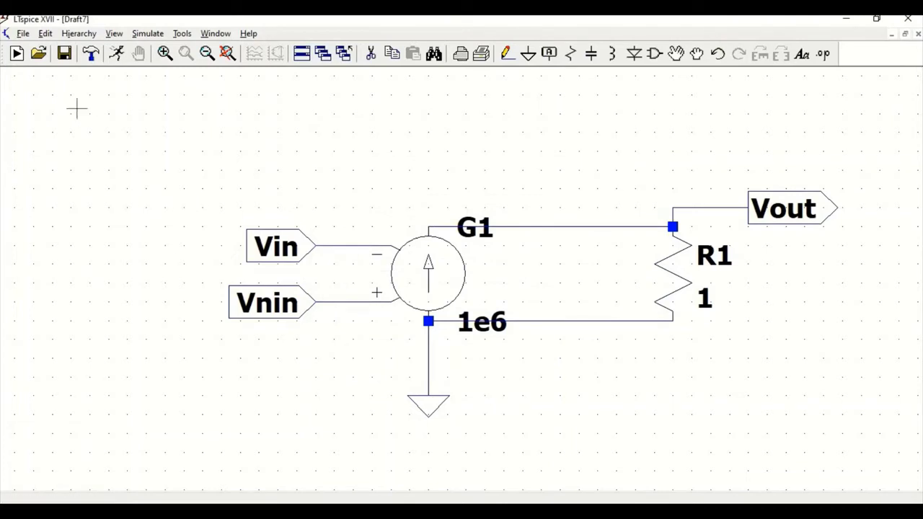
# Save the schematic as Ideal_Opamp in the Ideal_op folder.
pyautogui.click(24, 34)
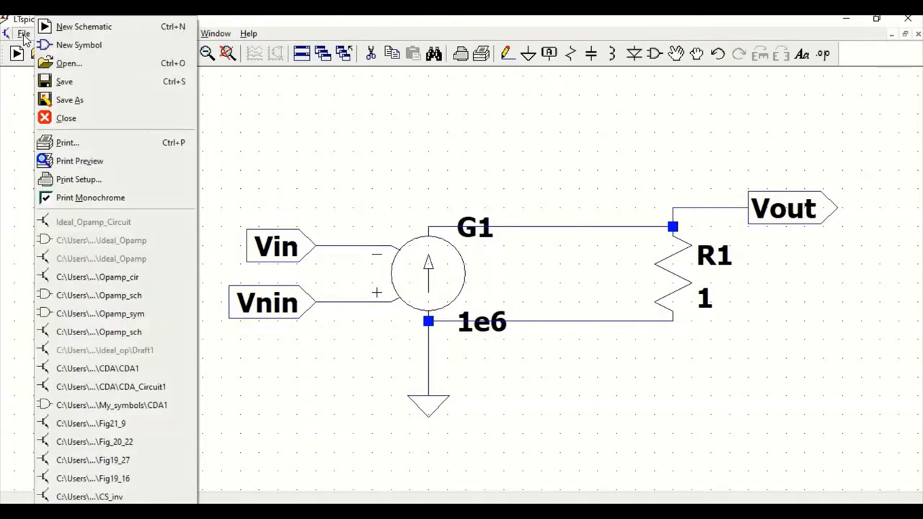
pyautogui.click(73, 101)
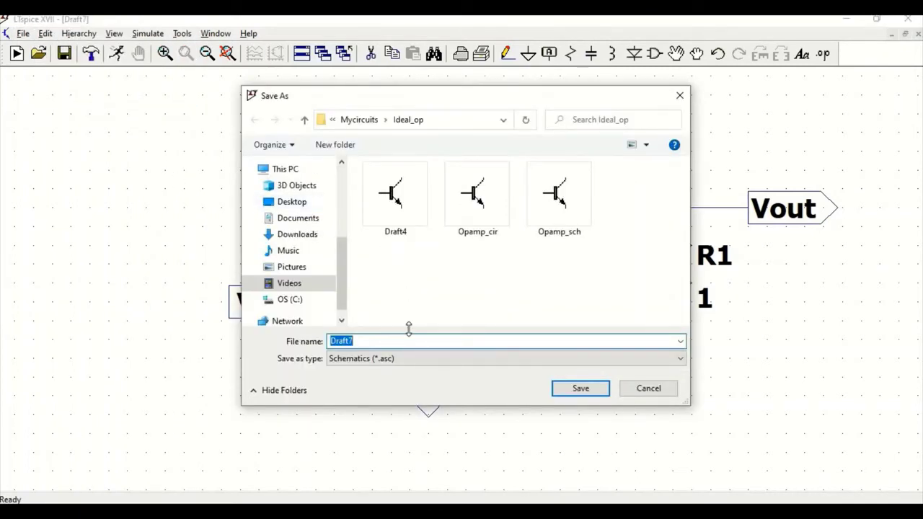
pyautogui.write('I')
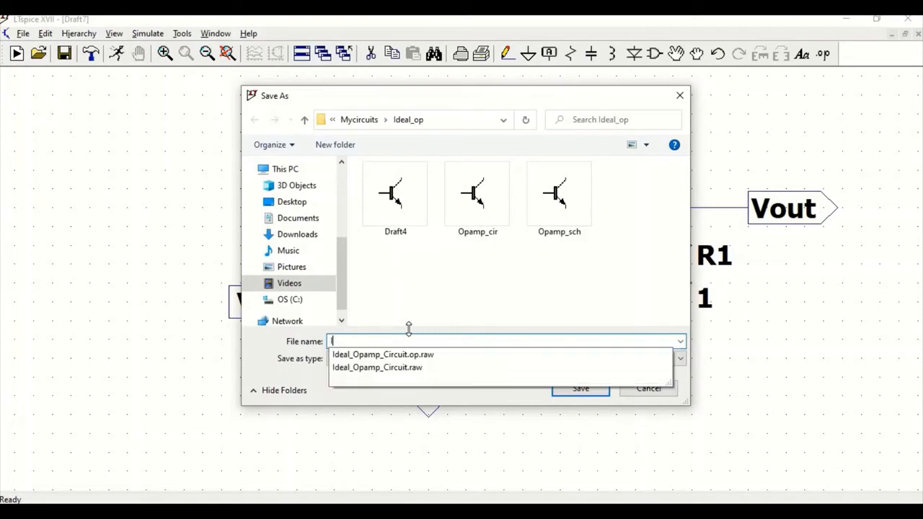
pyautogui.write('deal_Opamp')
pyautogui.click(498, 397)
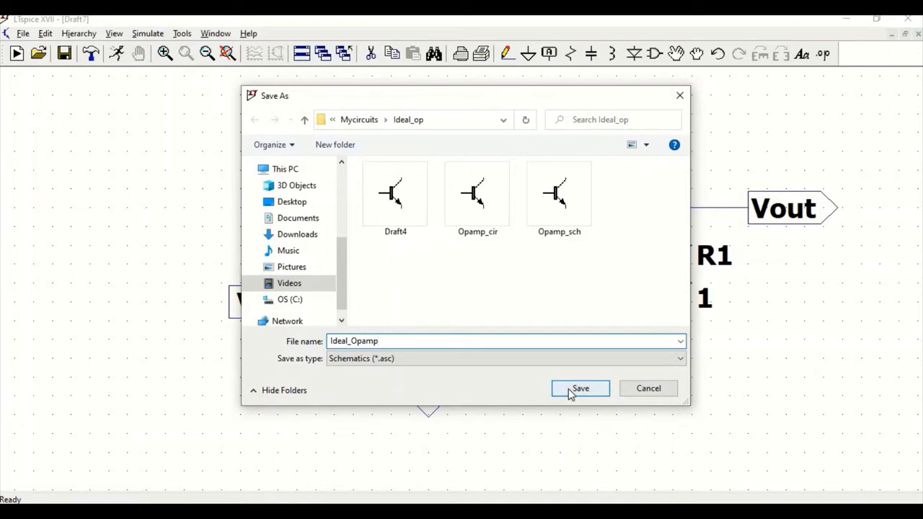
pyautogui.click(571, 392)
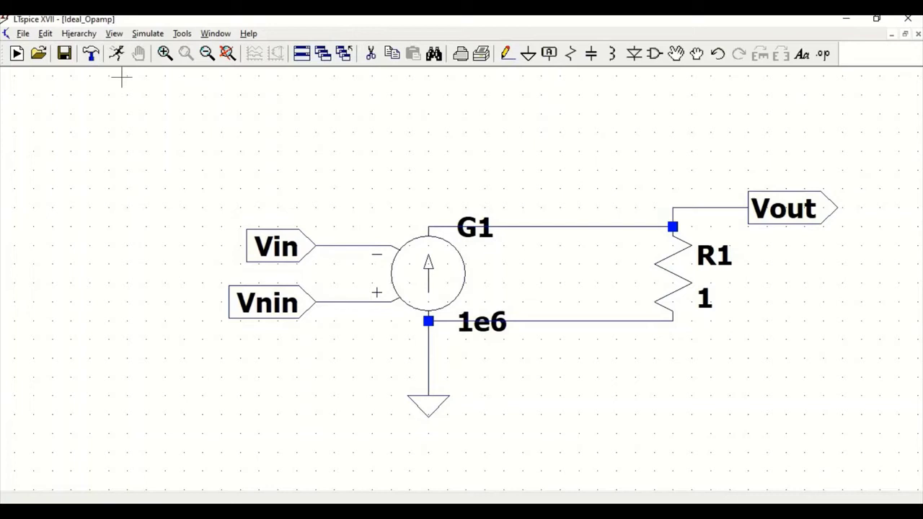
# Create a new symbol and draw a closed triangular op-amp body from three lines.
pyautogui.click(77, 35)
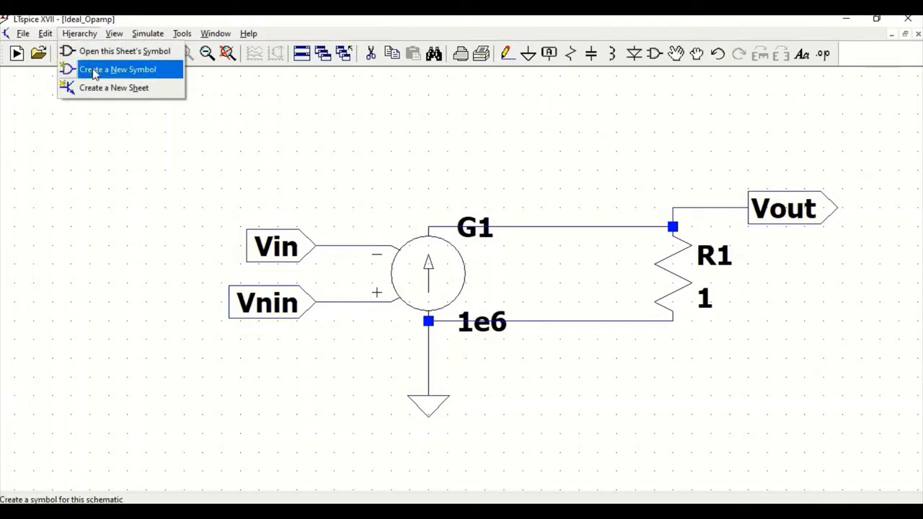
pyautogui.click(95, 70)
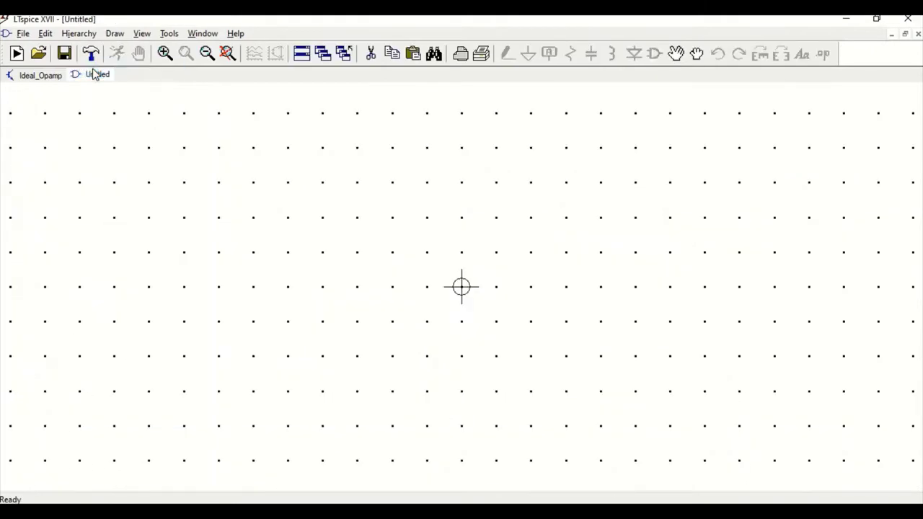
pyautogui.click(115, 33)
pyautogui.click(131, 52)
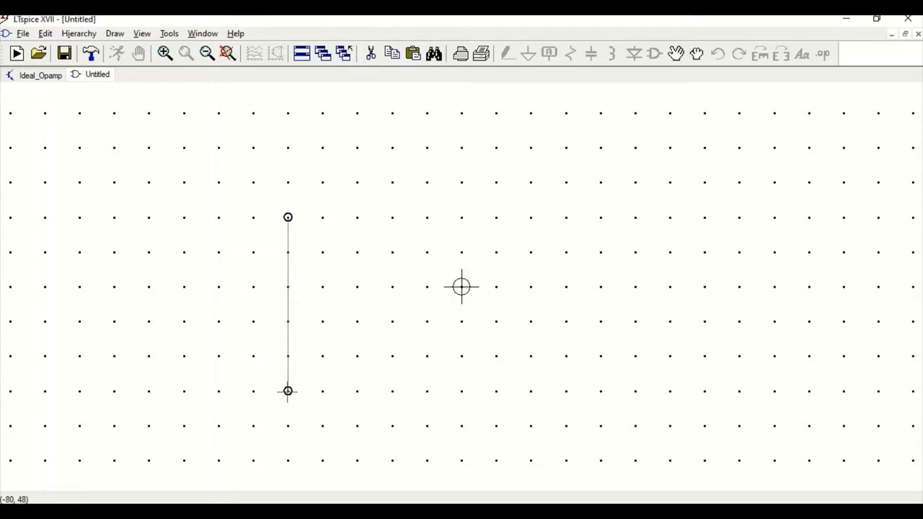
pyautogui.click(288, 391)
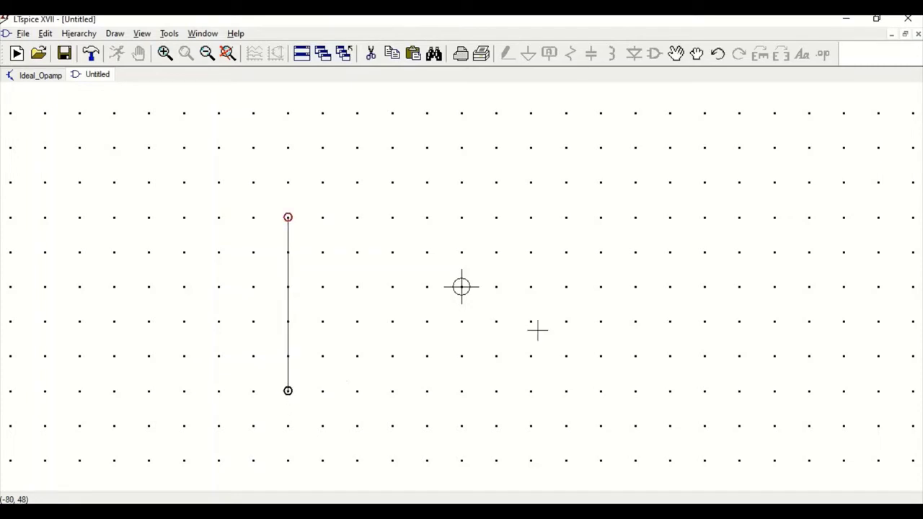
pyautogui.click(531, 286)
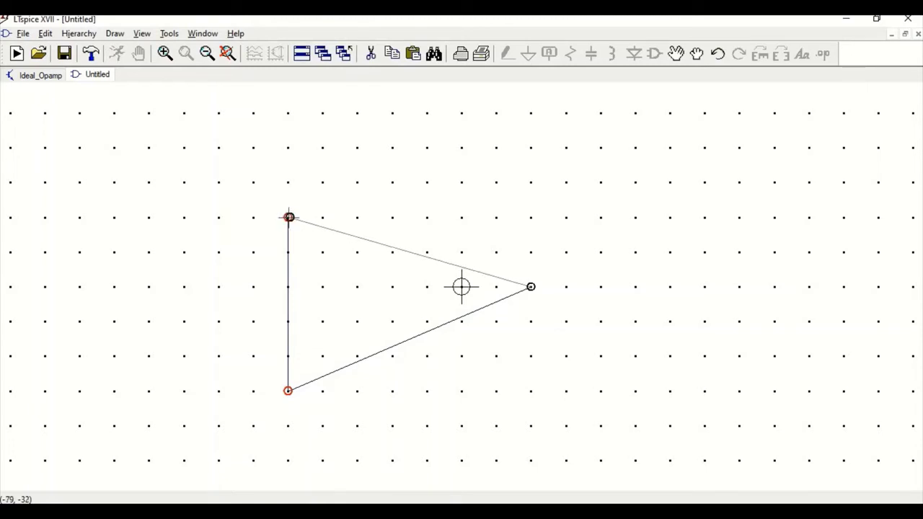
pyautogui.click(288, 217)
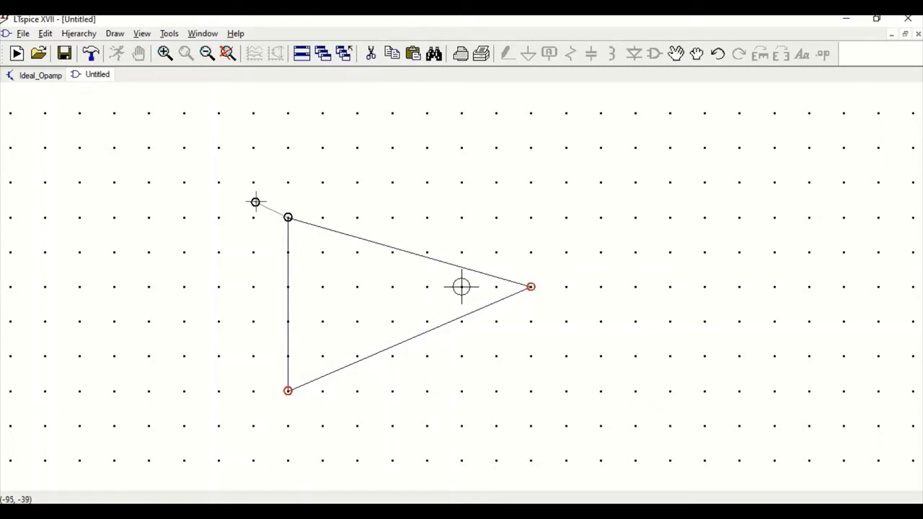
pyautogui.rightClick(255, 202)
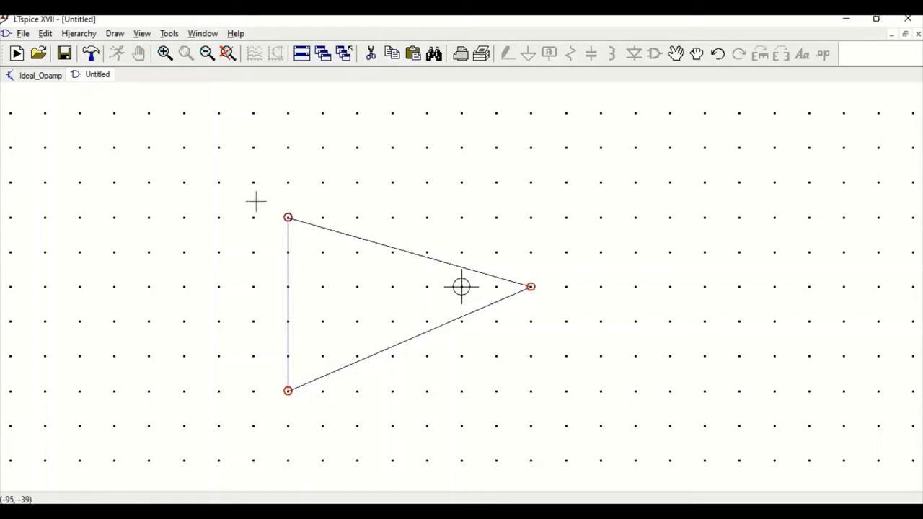
# Add a right-justified Vin pin to the left of the triangle.
pyautogui.click(47, 35)
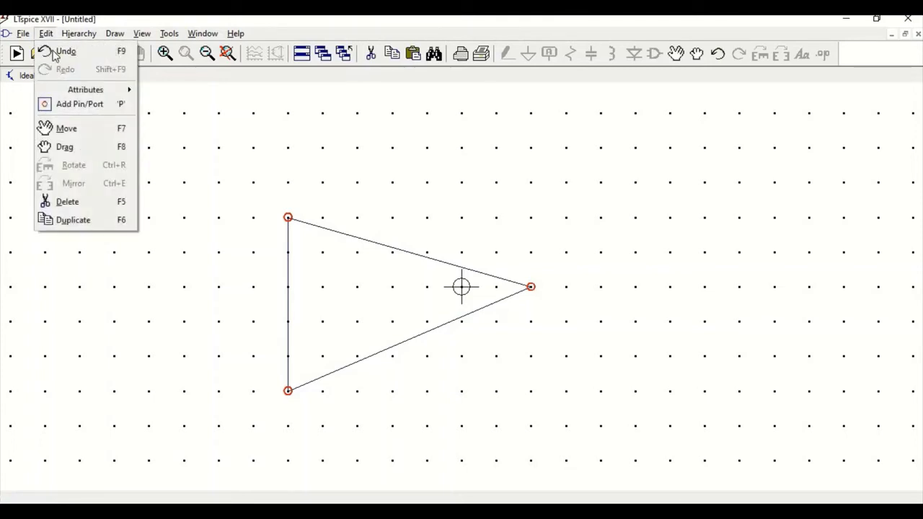
pyautogui.click(70, 104)
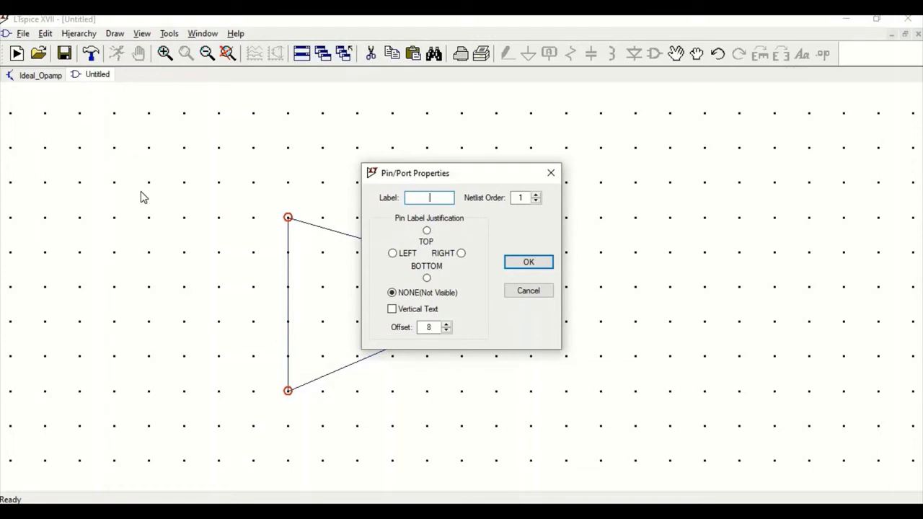
pyautogui.write('Vin')
pyautogui.click(461, 253)
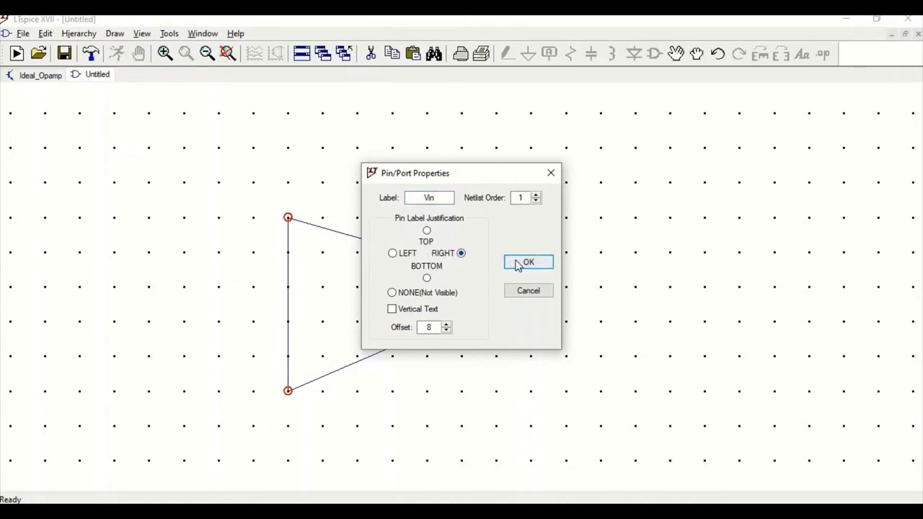
pyautogui.click(519, 263)
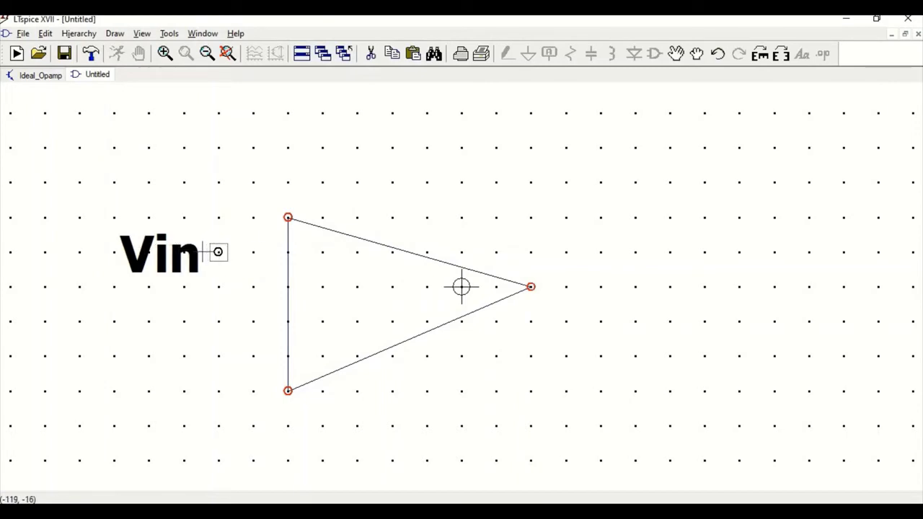
pyautogui.click(218, 252)
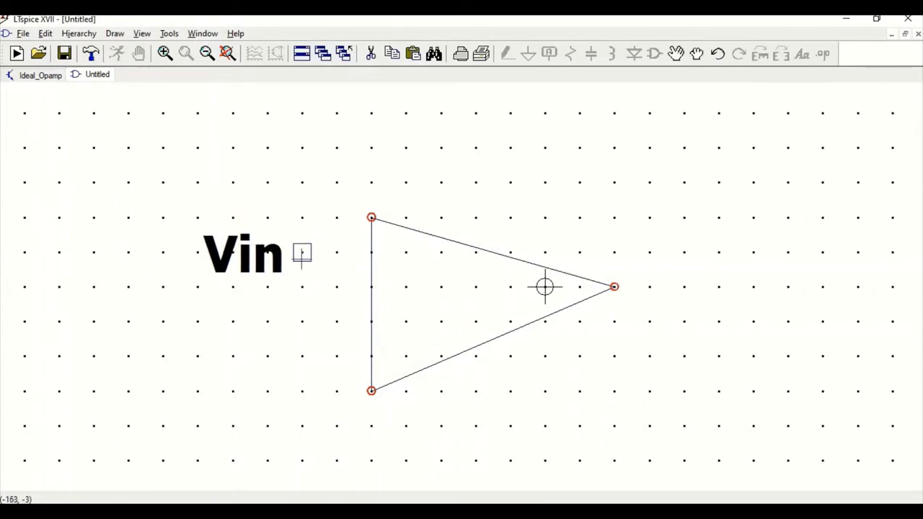
# Add a right-justified Vnin pin below the Vin pin.
pyautogui.click(45, 33)
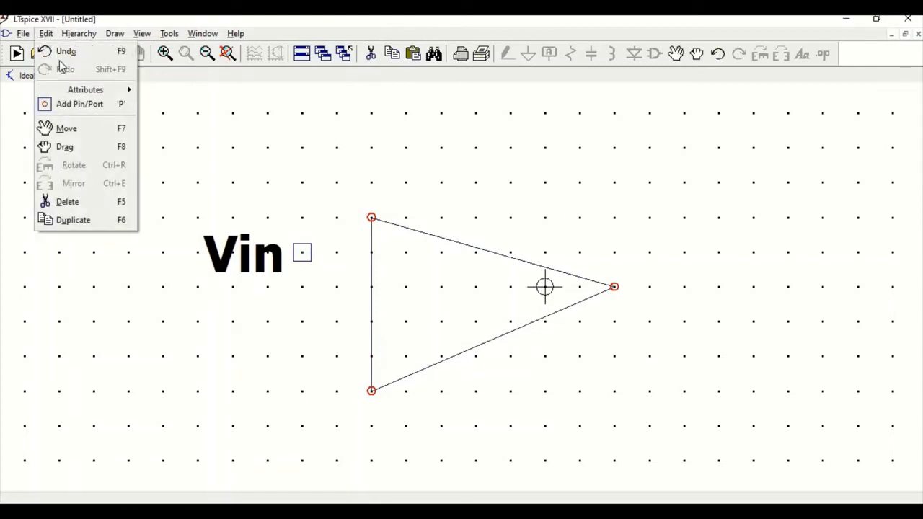
pyautogui.click(71, 110)
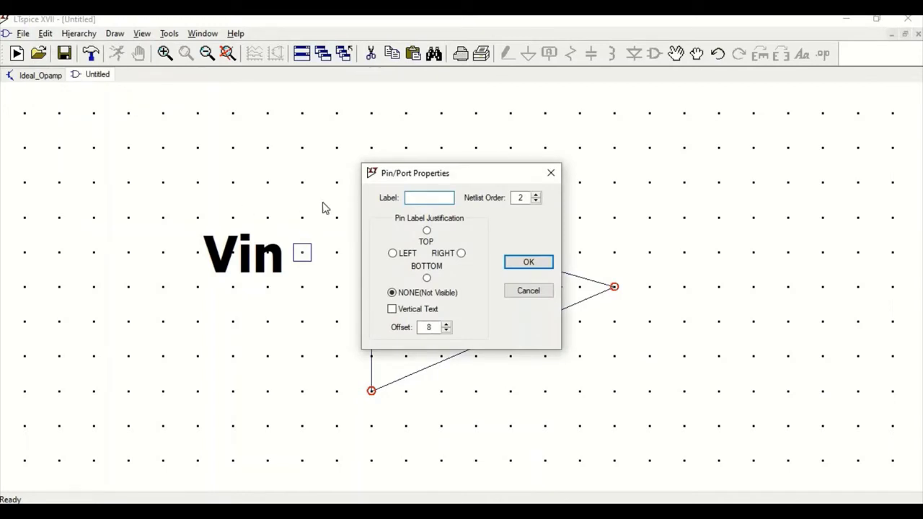
pyautogui.write('Vnin')
pyautogui.click(462, 254)
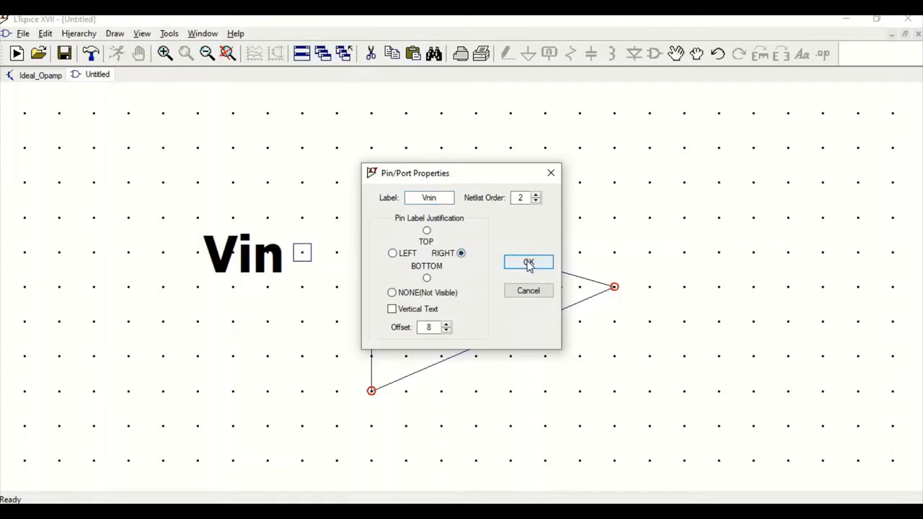
pyautogui.click(529, 262)
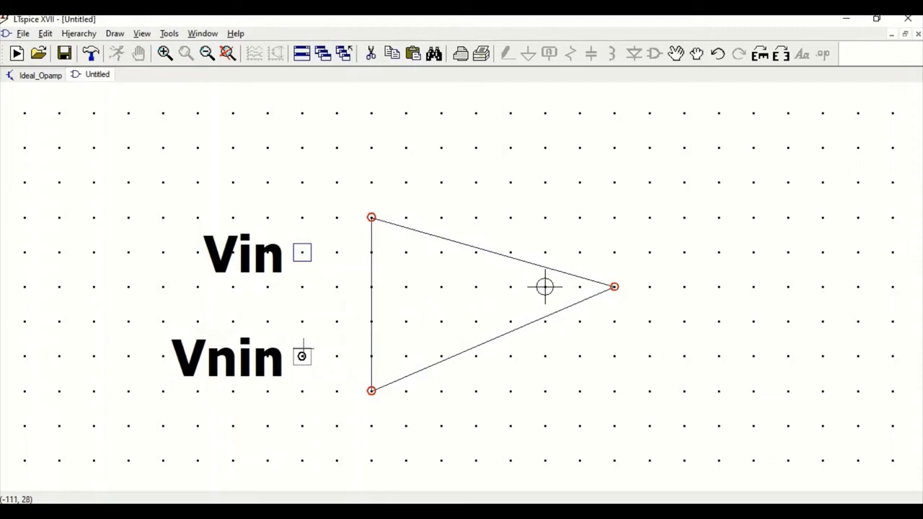
pyautogui.click(301, 356)
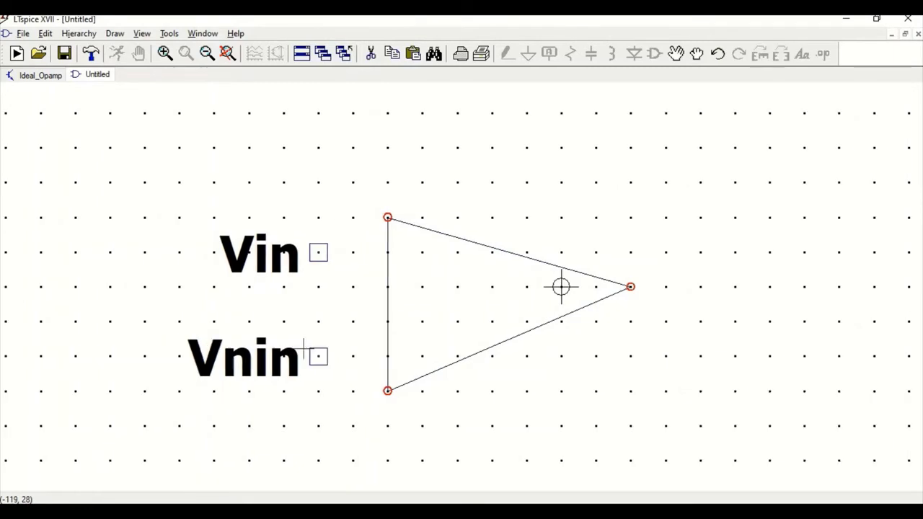
# Add a left-justified Vout pin beside the triangle's output tip.
pyautogui.click(45, 34)
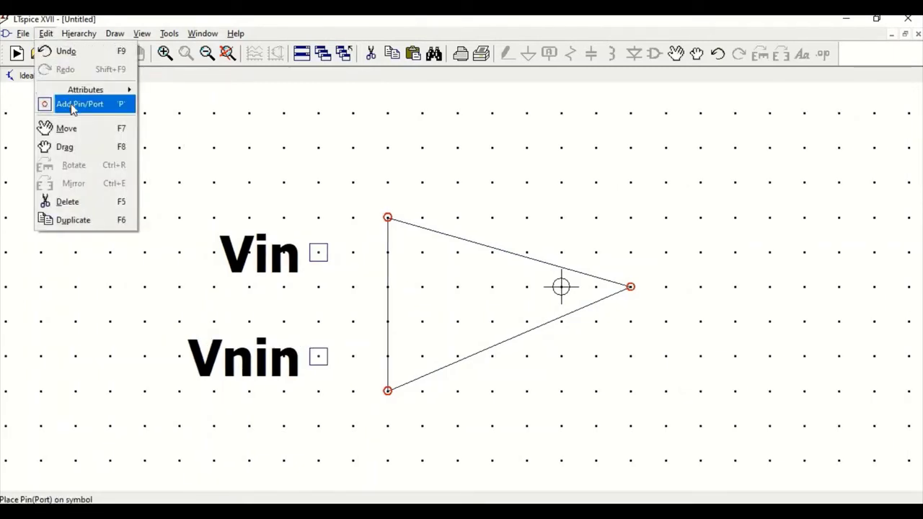
pyautogui.click(71, 104)
pyautogui.write('Vout')
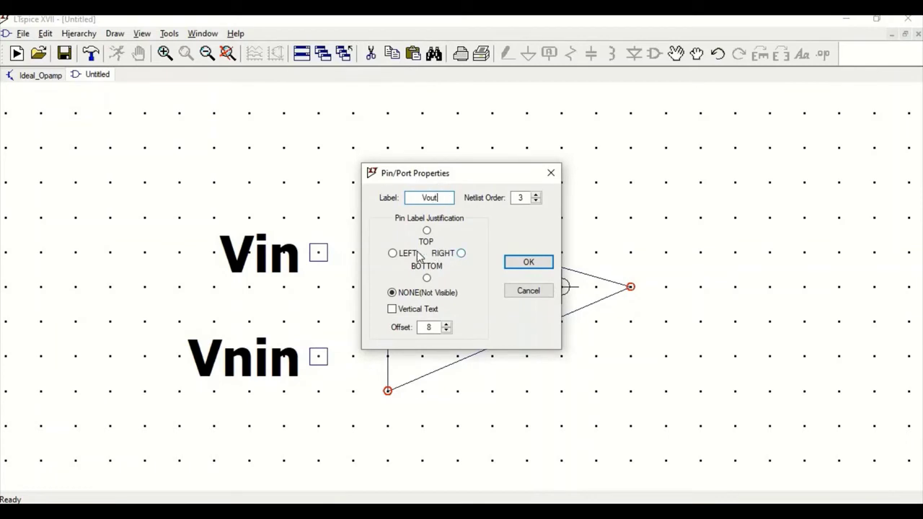
pyautogui.click(392, 253)
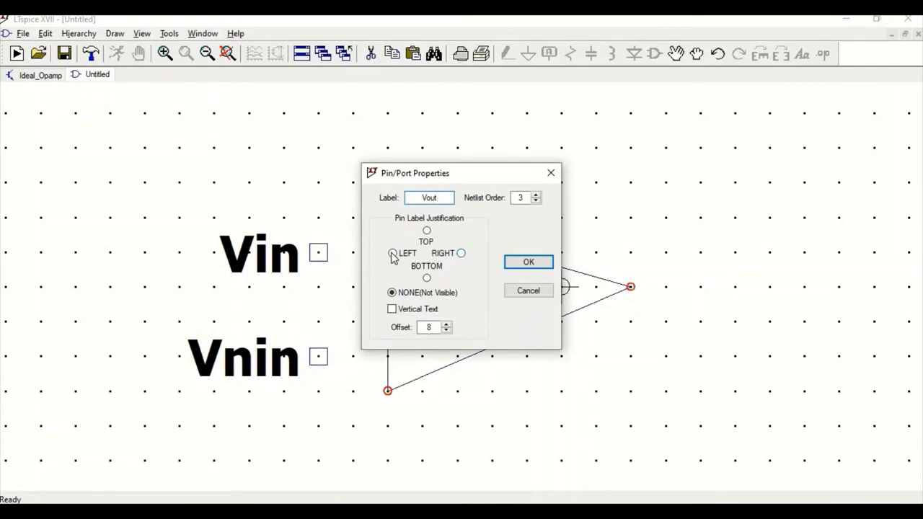
pyautogui.click(528, 262)
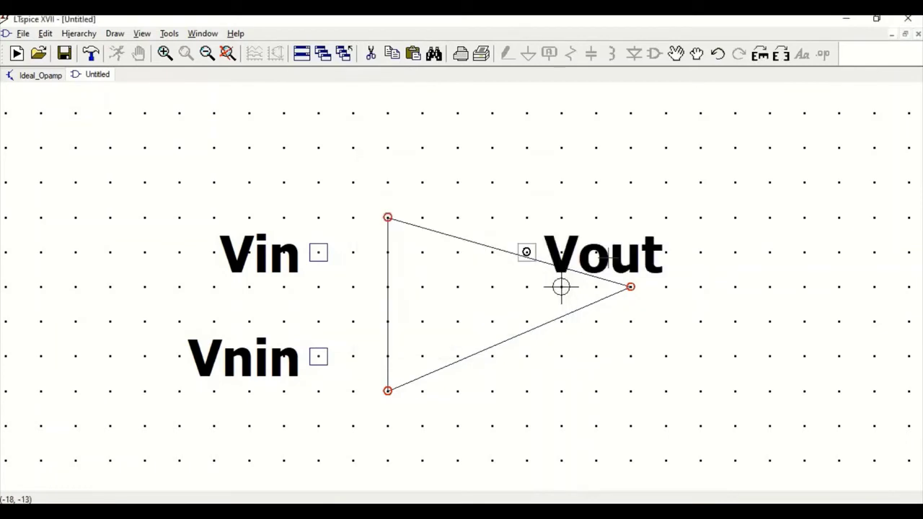
pyautogui.click(701, 287)
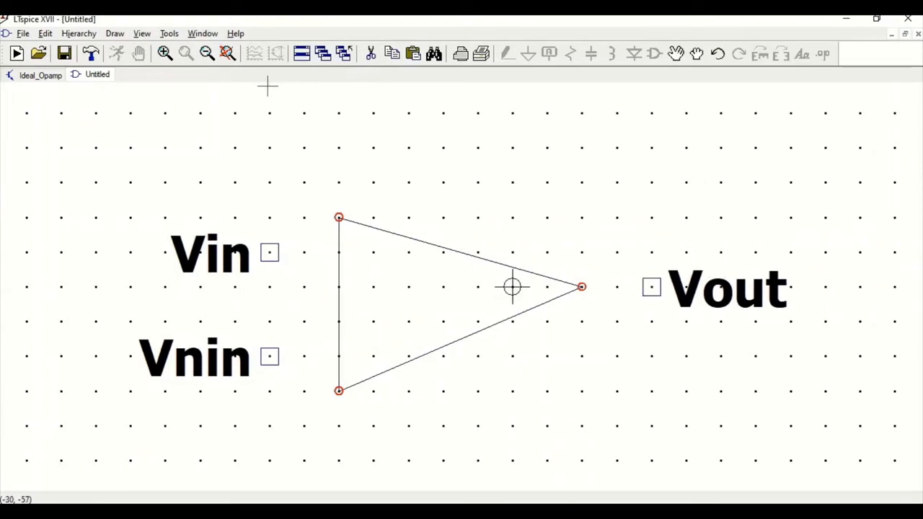
# Draw lead lines from the Vin and Vnin pins to the triangle's left edge.
pyautogui.click(115, 34)
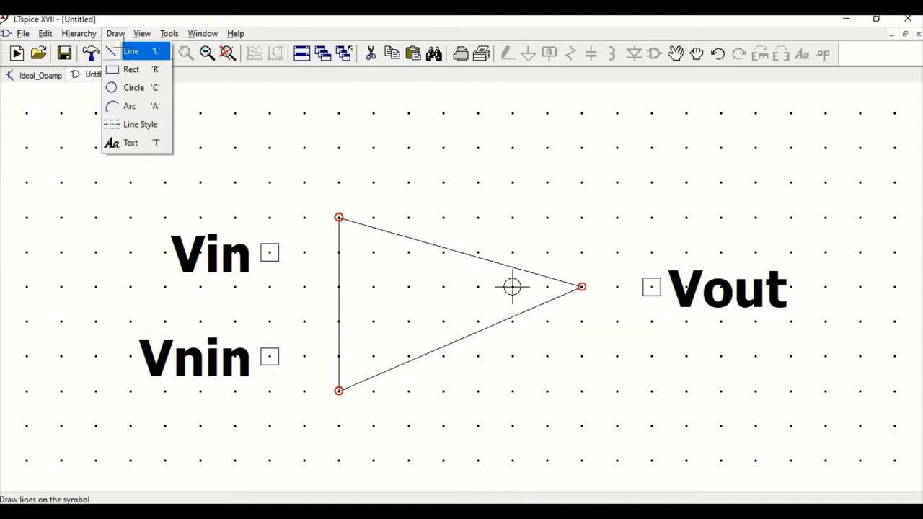
pyautogui.click(127, 48)
pyautogui.click(269, 251)
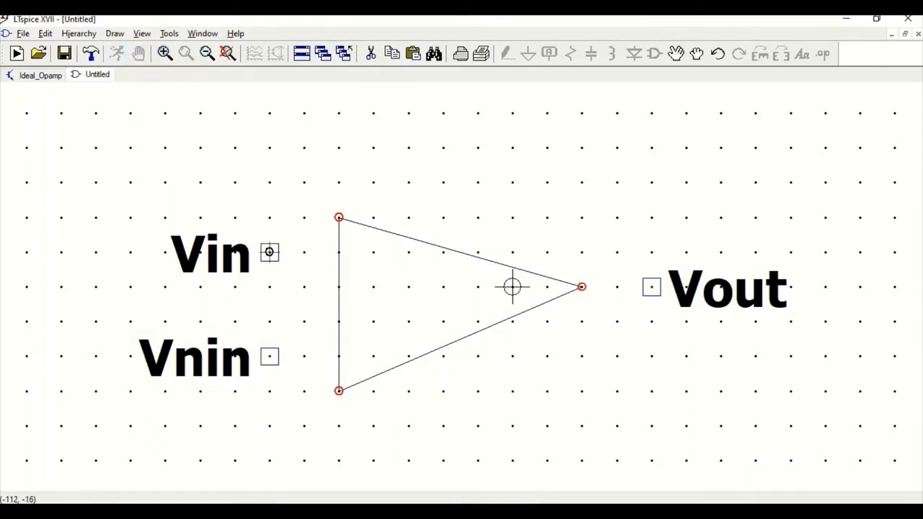
pyautogui.click(339, 252)
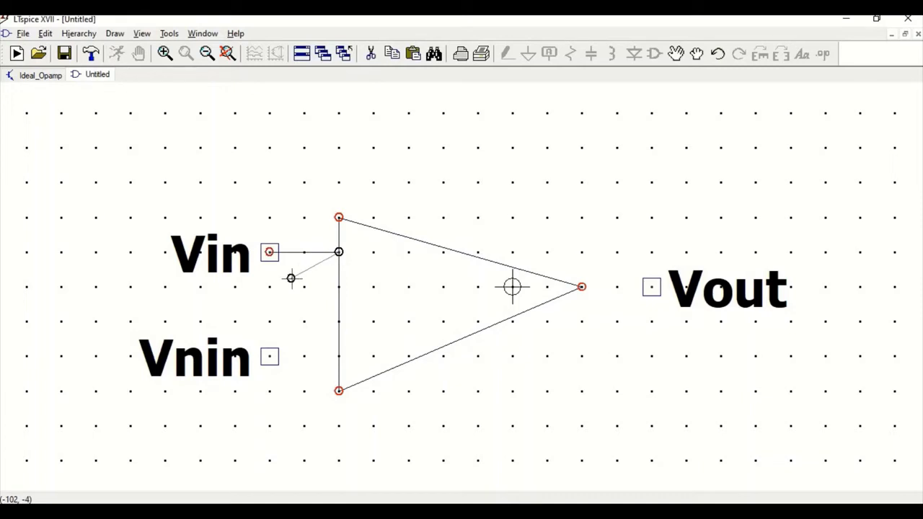
pyautogui.rightClick(291, 278)
pyautogui.click(115, 34)
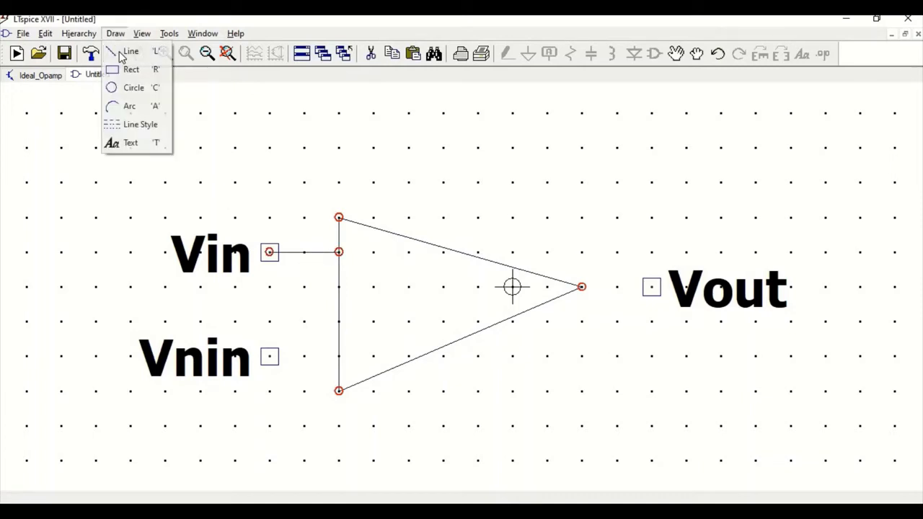
pyautogui.click(128, 51)
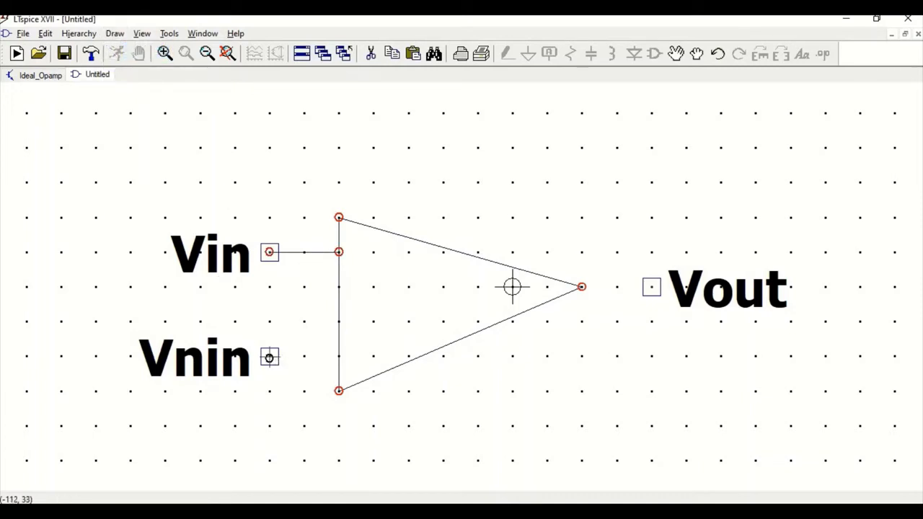
pyautogui.click(269, 355)
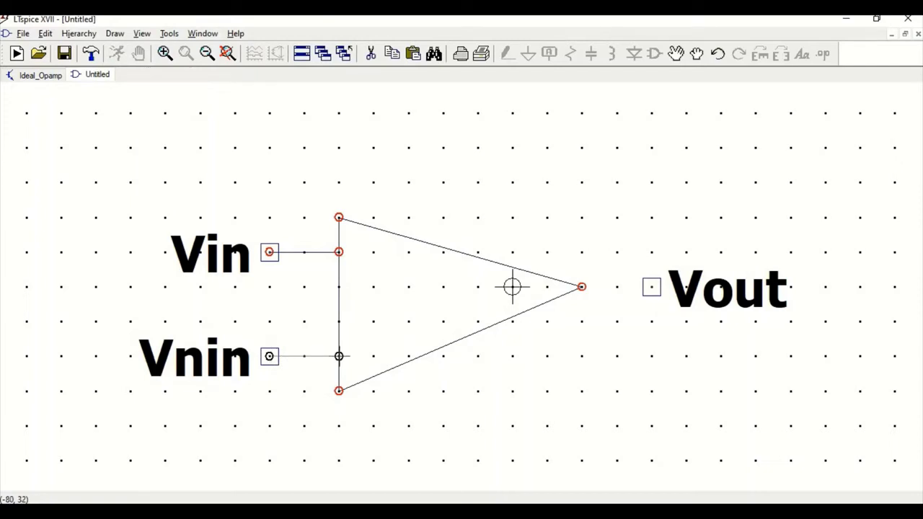
pyautogui.click(339, 356)
pyautogui.rightClick(305, 315)
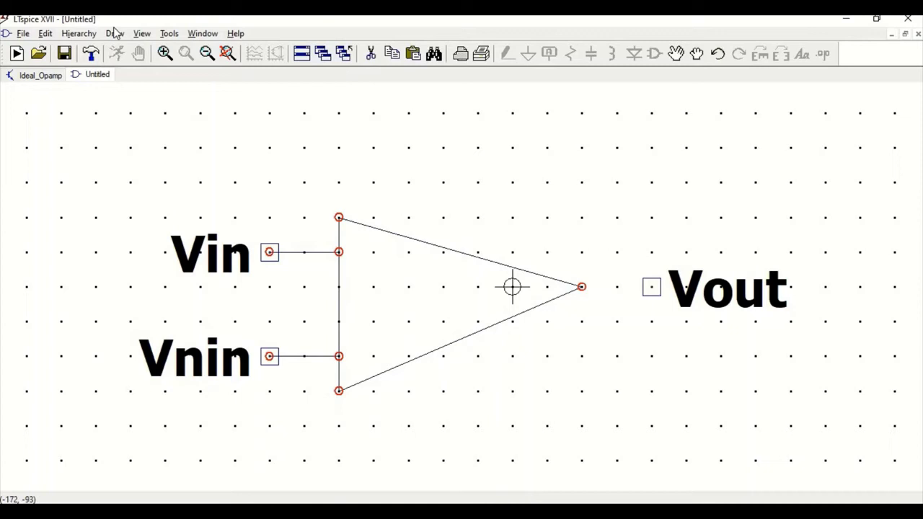
# Draw a lead line from the triangle's output tip to the Vout pin.
pyautogui.click(114, 33)
pyautogui.click(137, 48)
pyautogui.click(583, 287)
pyautogui.click(651, 287)
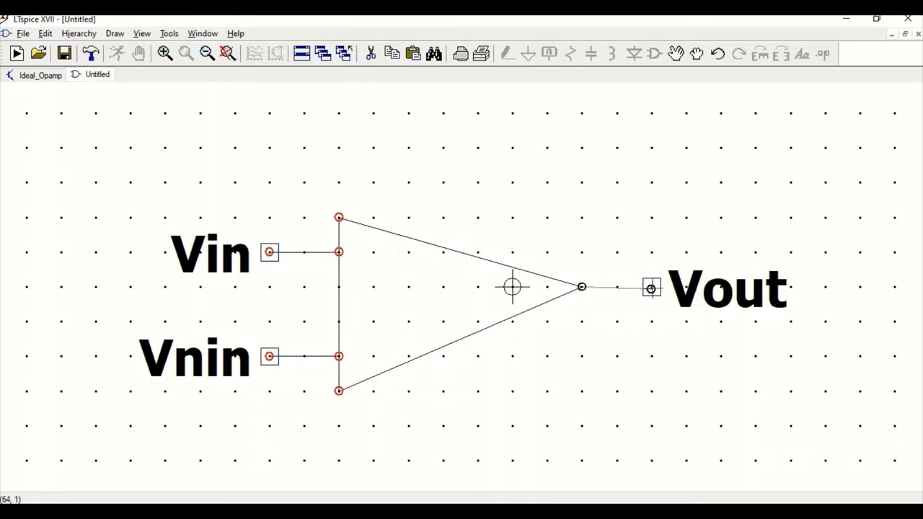
pyautogui.click(651, 287)
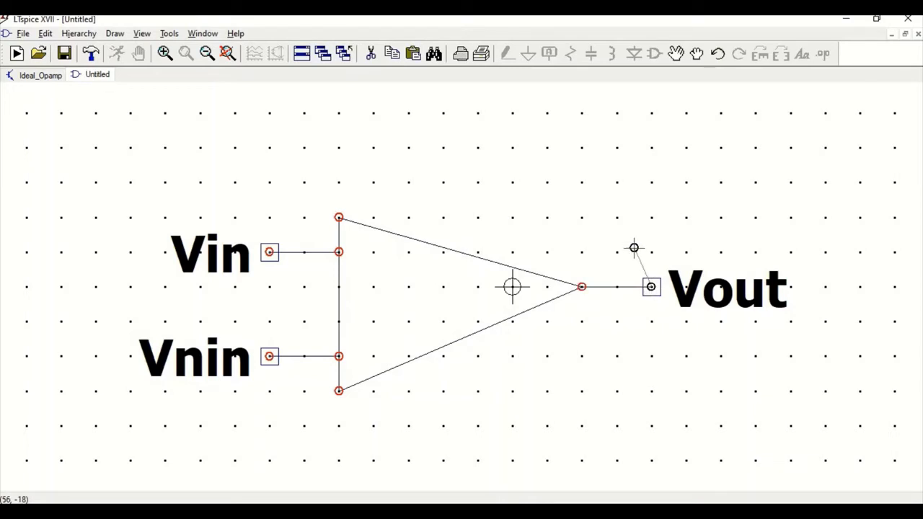
pyautogui.rightClick(634, 248)
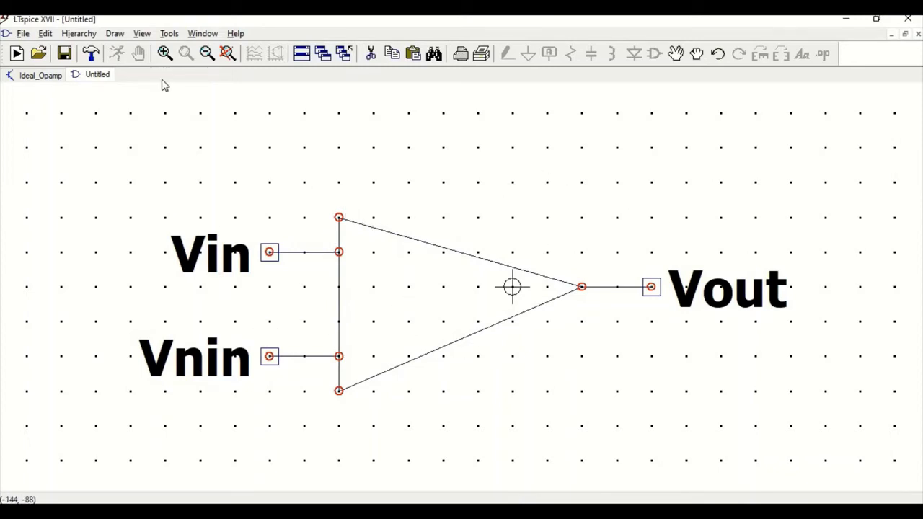
# Save the symbol as a new file in lib\sym\My_symbols, entering the name Ideal_Opamp.
pyautogui.click(23, 34)
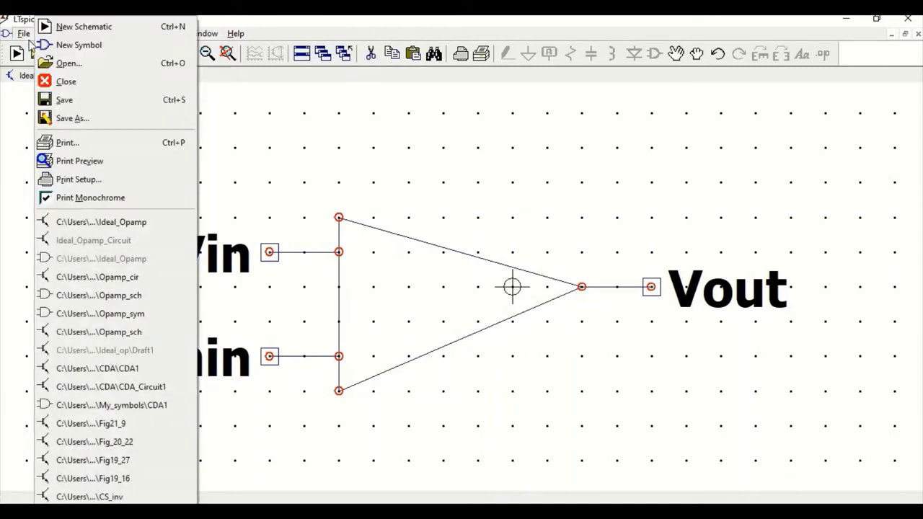
pyautogui.click(72, 119)
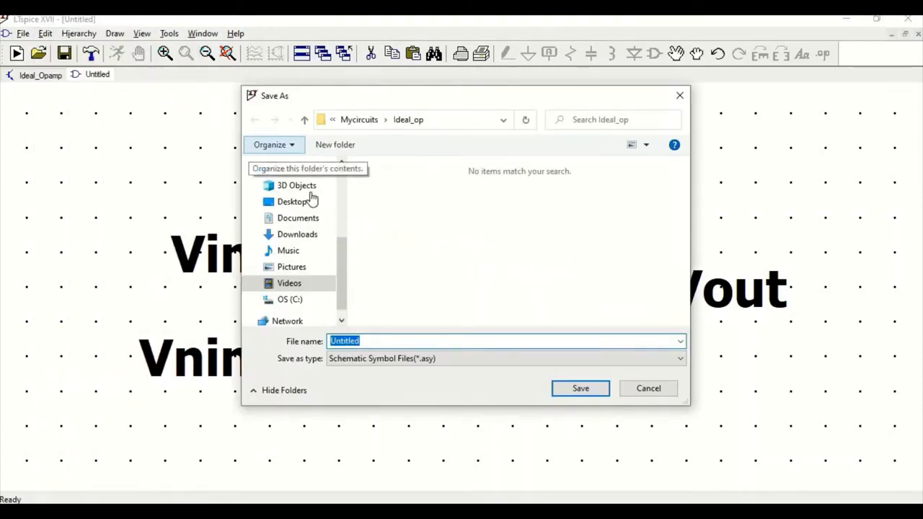
pyautogui.scroll(2, 343, 221)
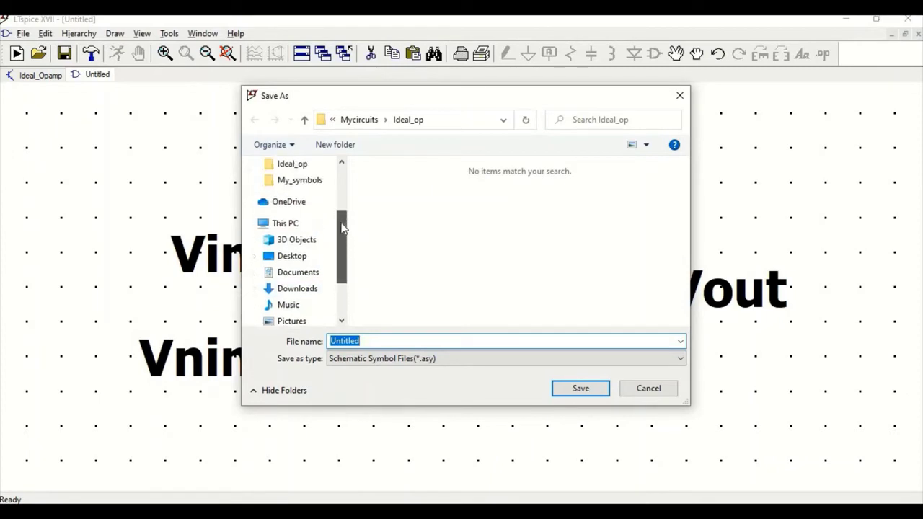
pyautogui.click(308, 221)
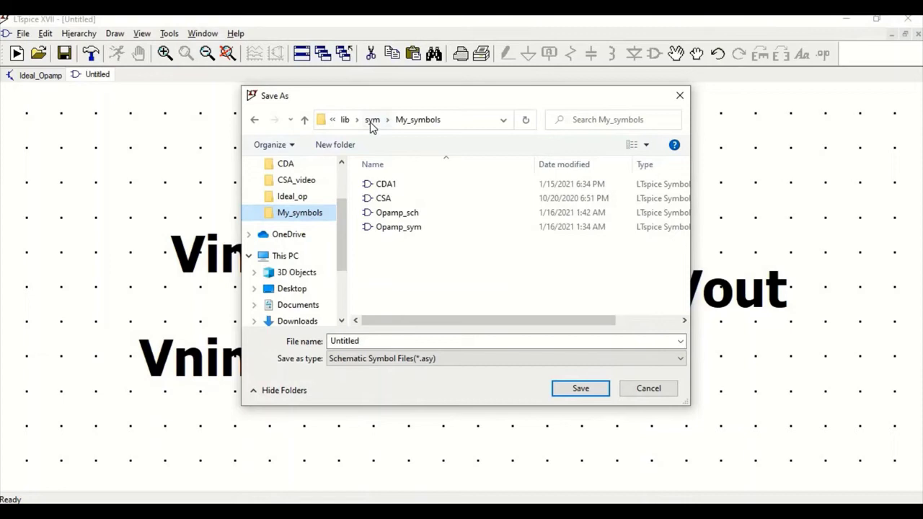
pyautogui.click(372, 122)
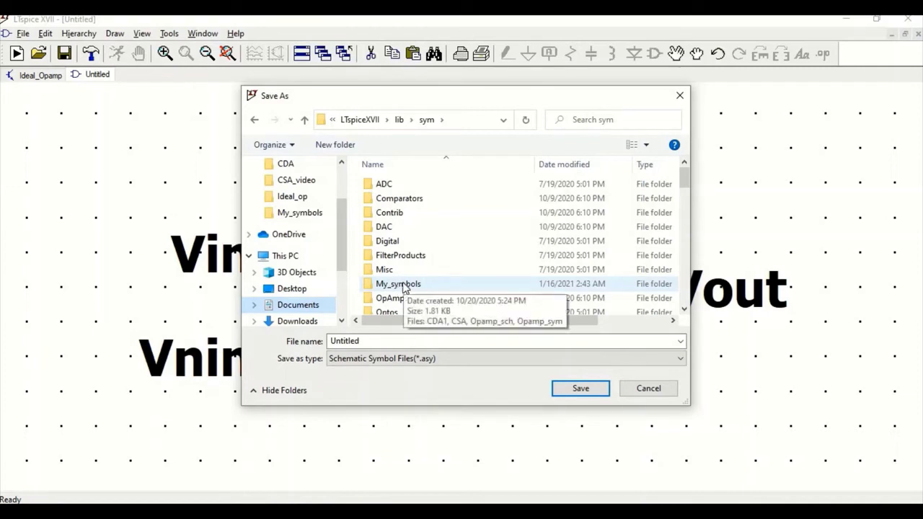
pyautogui.doubleClick(404, 285)
pyautogui.click(366, 344)
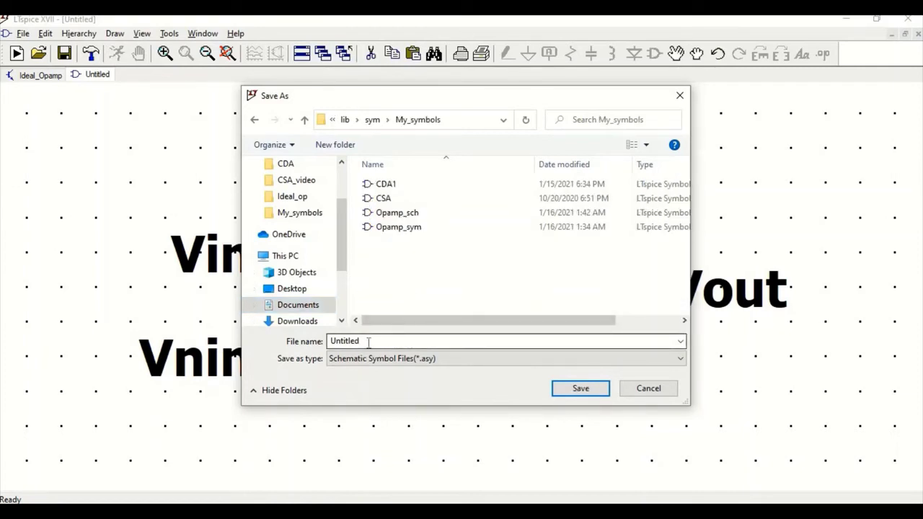
pyautogui.doubleClick(368, 342)
pyautogui.write('Ideal_')
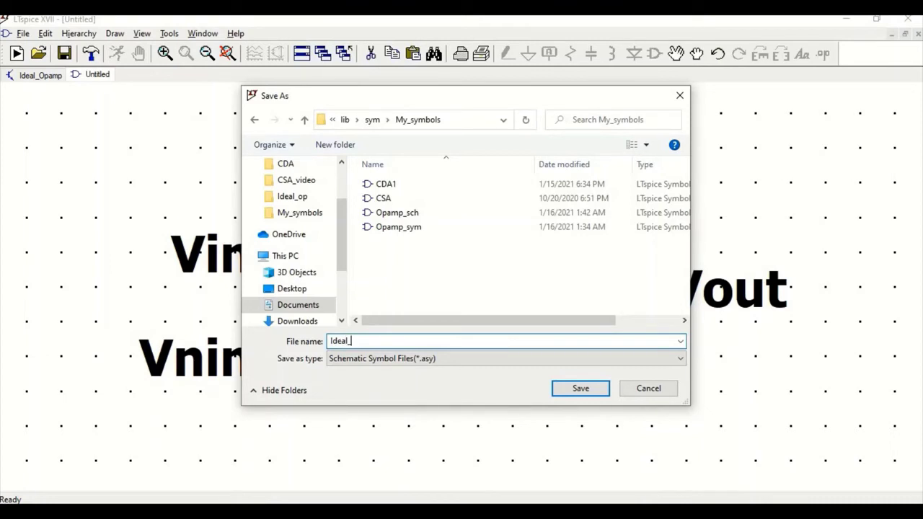
pyautogui.write('Opamp')
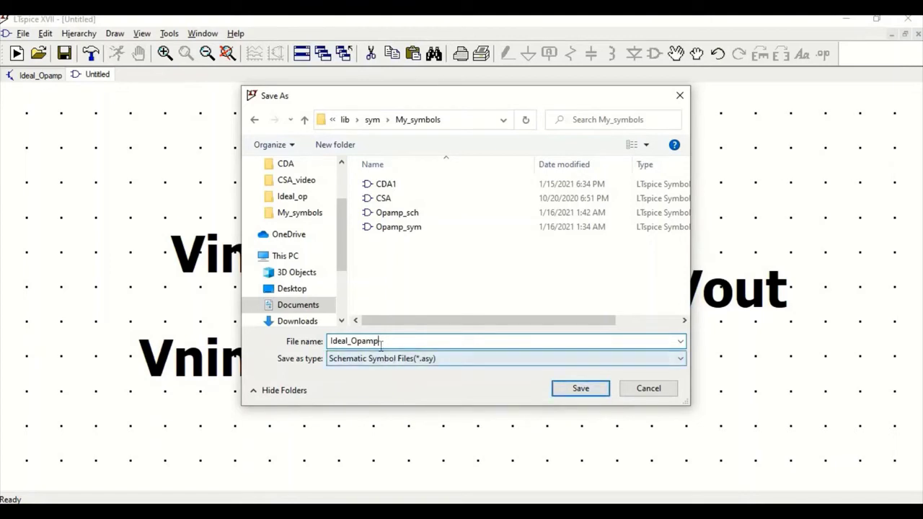
# Save the Ideal_Opamp symbol, start a new schematic, and place Ideal_Opamp from My_symbols at its centre.
pyautogui.click(581, 389)
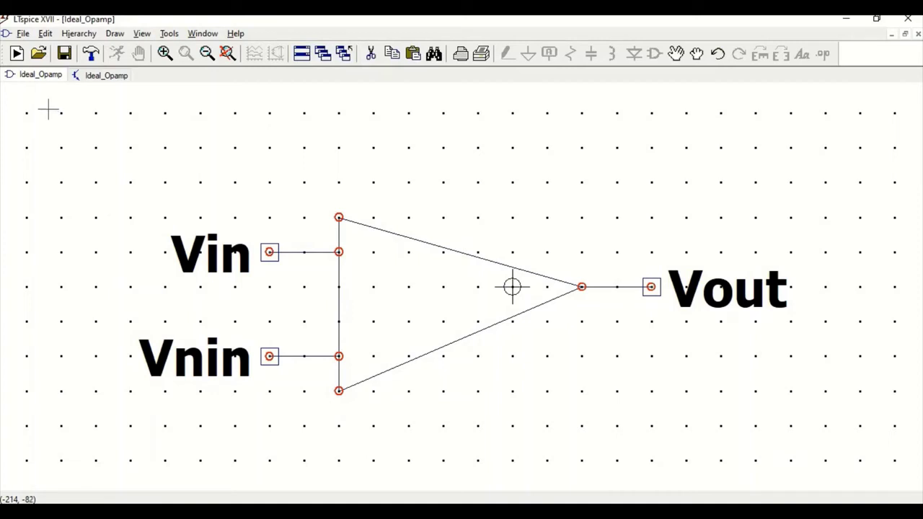
pyautogui.click(17, 55)
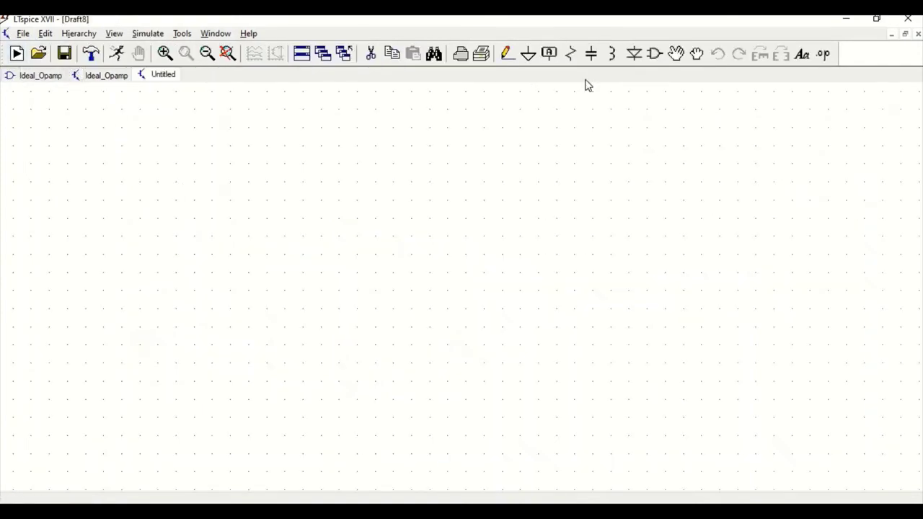
pyautogui.click(655, 54)
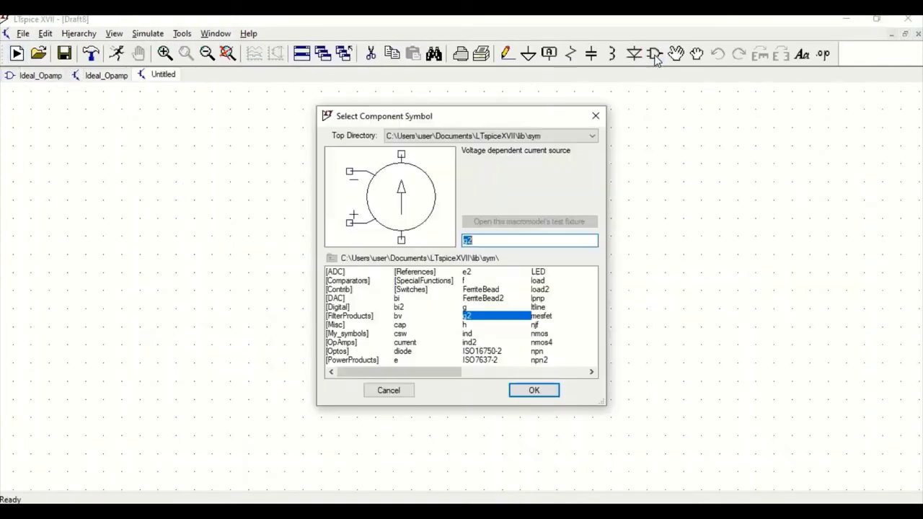
pyautogui.click(352, 336)
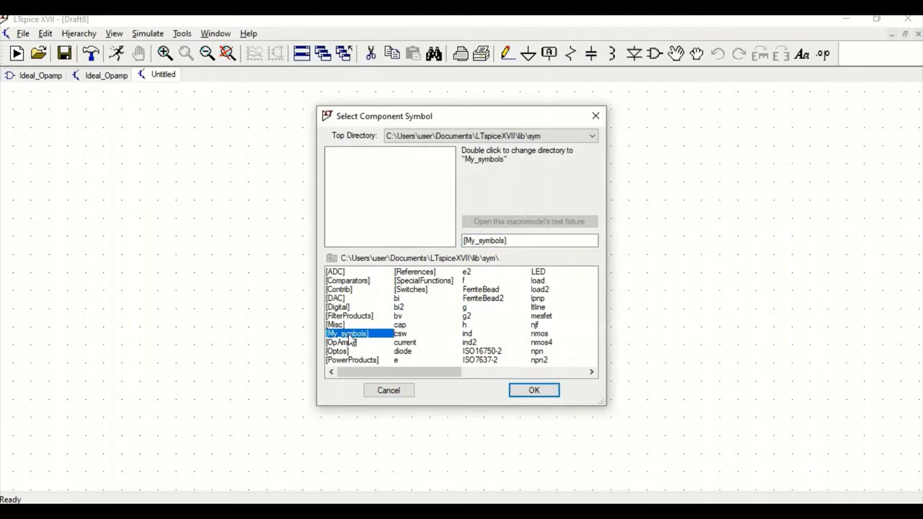
pyautogui.doubleClick(351, 336)
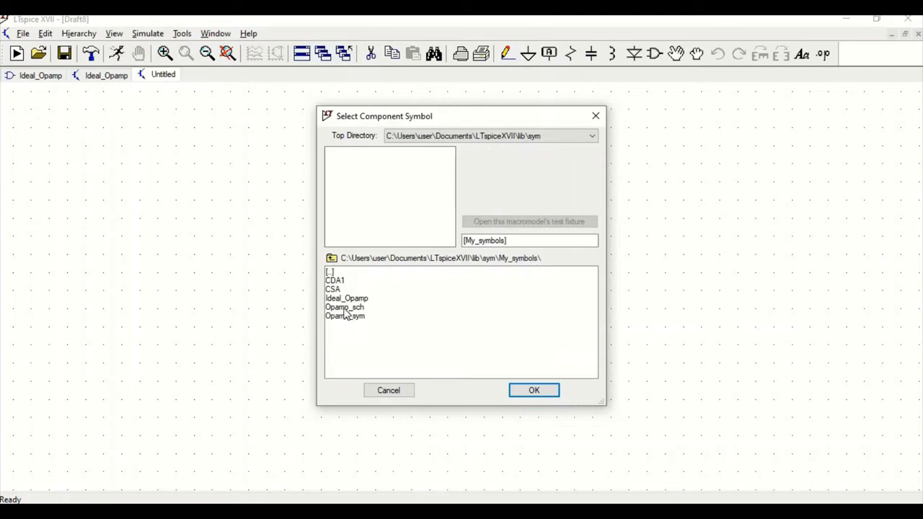
pyautogui.click(346, 299)
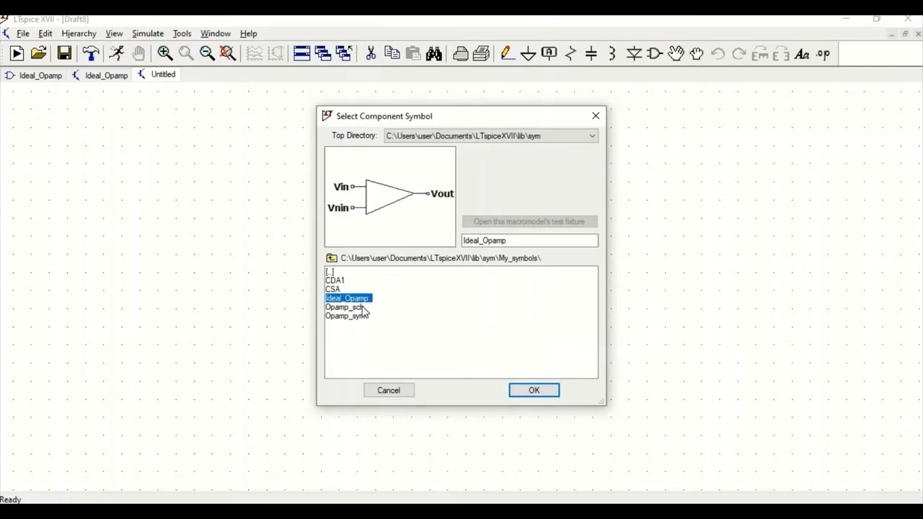
pyautogui.click(530, 390)
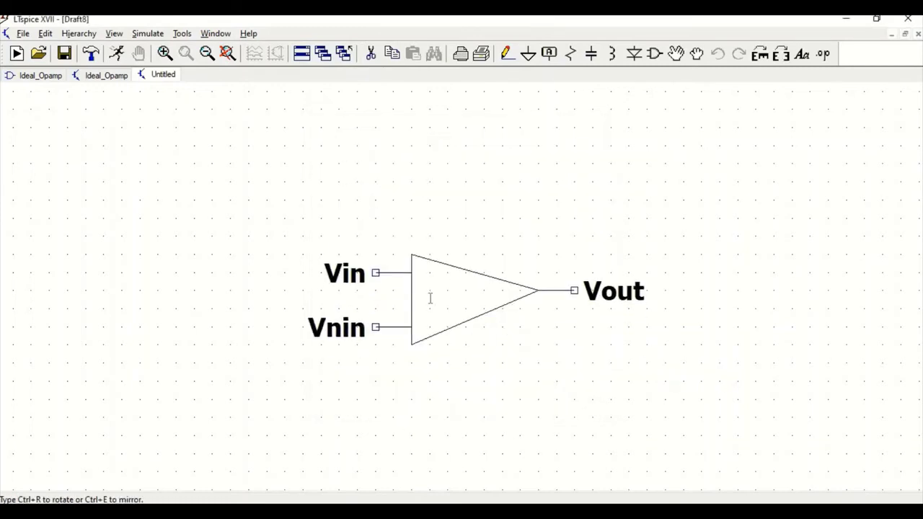
pyautogui.click(429, 298)
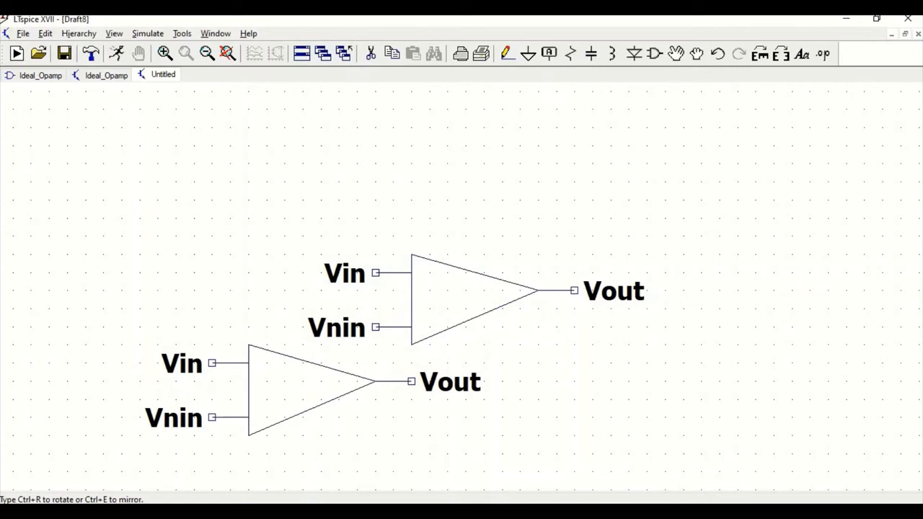
# Place R1 upright right of the op-amp, then R2 horizontally above and R3 left of Vin.
pyautogui.press('Escape')
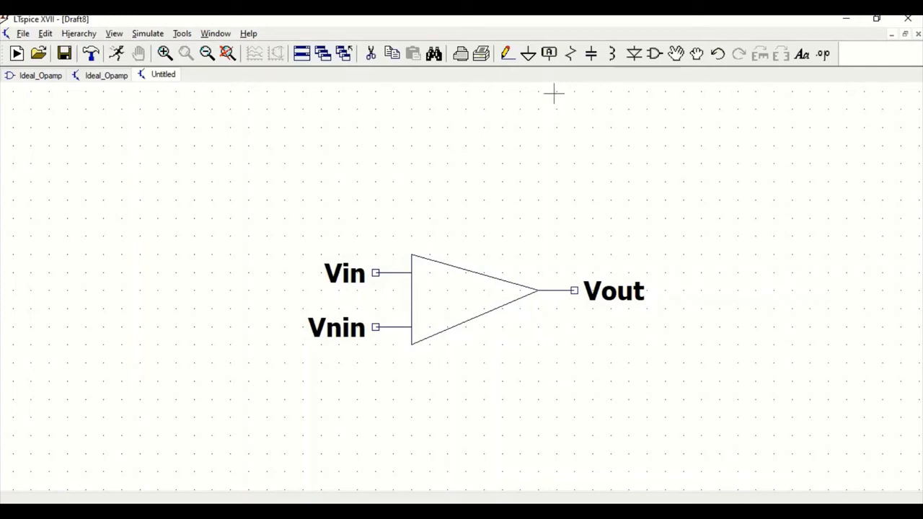
pyautogui.click(571, 54)
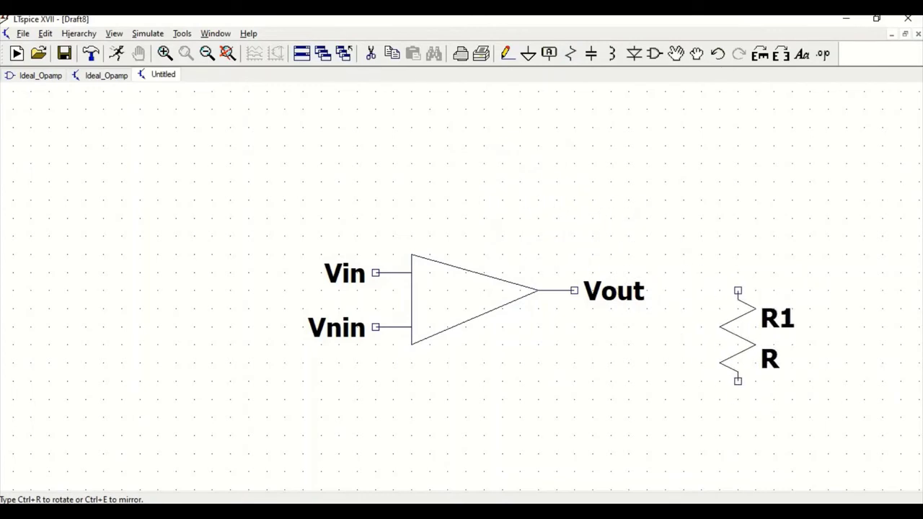
pyautogui.click(719, 290)
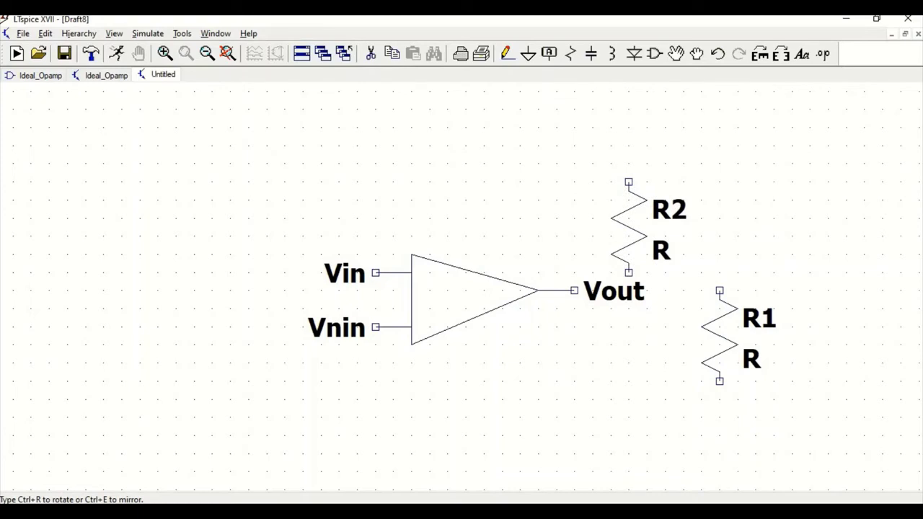
pyautogui.hotkey('ctrl', 'r')
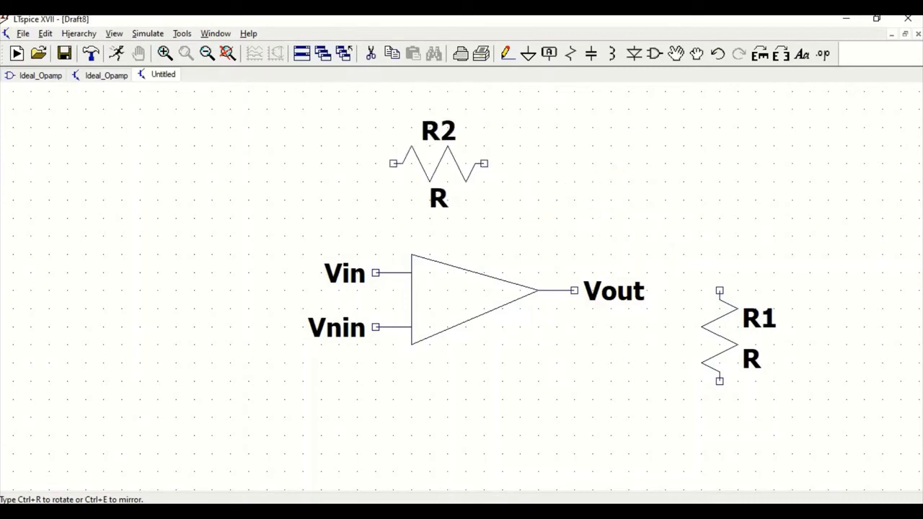
pyautogui.click(503, 182)
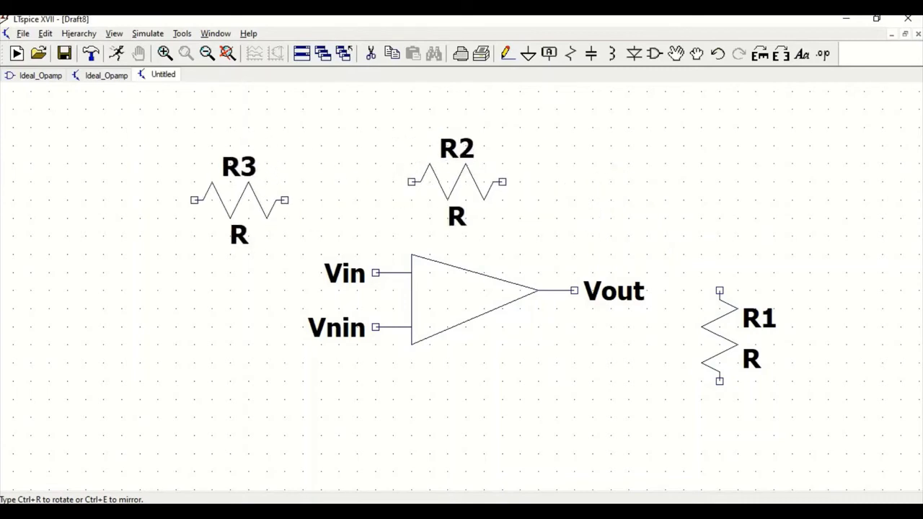
pyautogui.click(230, 272)
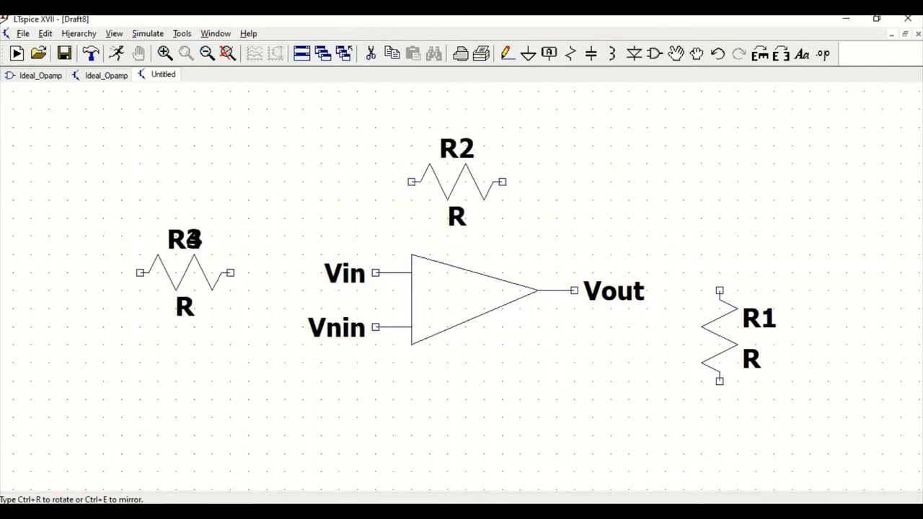
pyautogui.press('Escape')
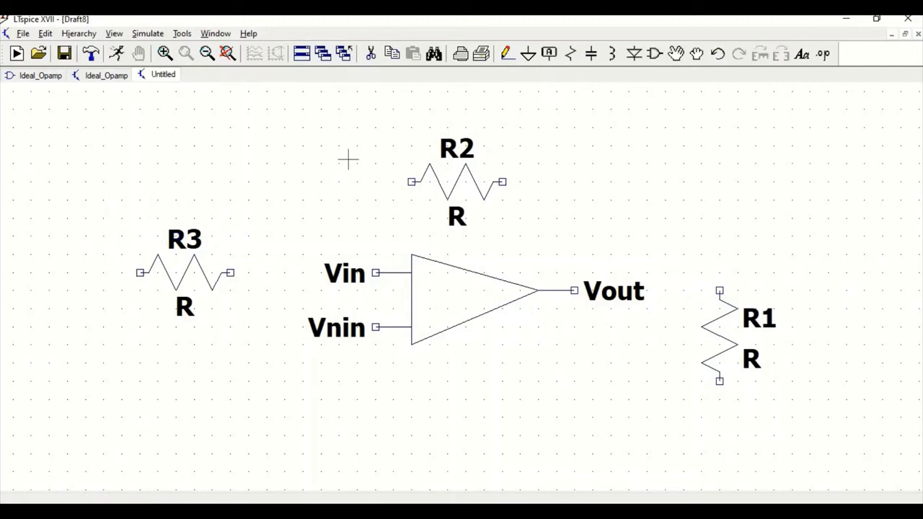
# Place two ground symbols, one below the left side and one below R1.
pyautogui.click(526, 58)
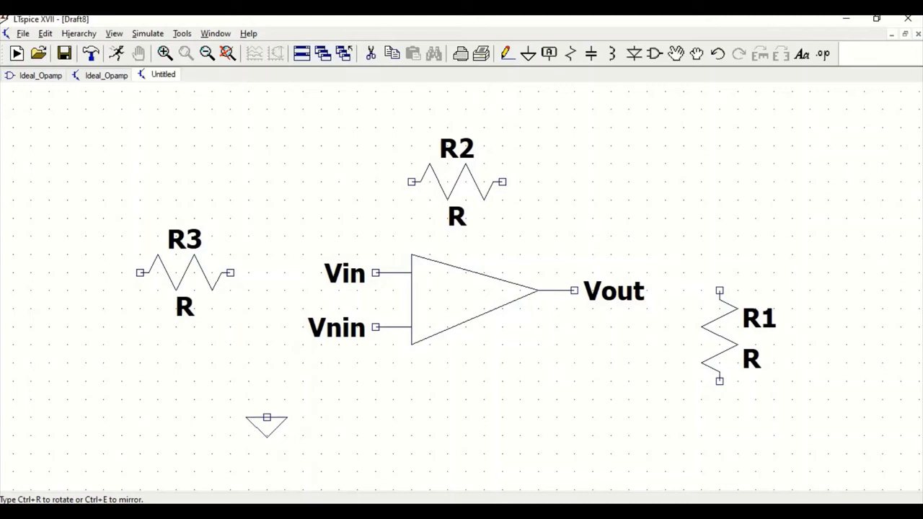
pyautogui.click(266, 419)
pyautogui.click(720, 417)
pyautogui.press('Escape')
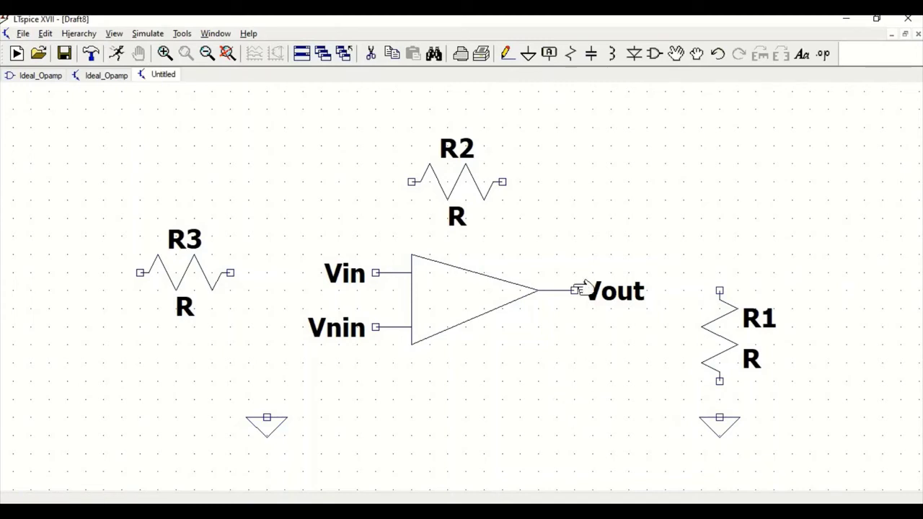
# Place the voltage source V1 at the lower left of the schematic.
pyautogui.click(655, 55)
pyautogui.click(332, 261)
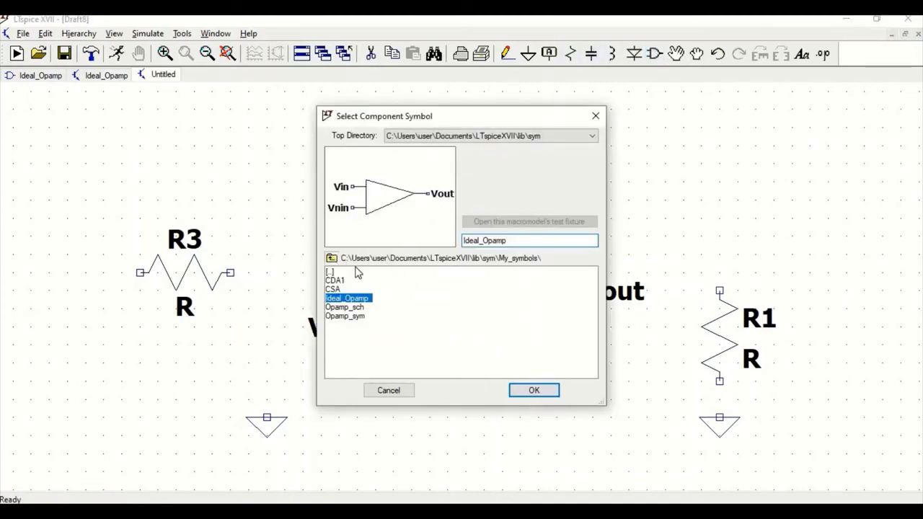
pyautogui.click(530, 372)
pyautogui.click(530, 372)
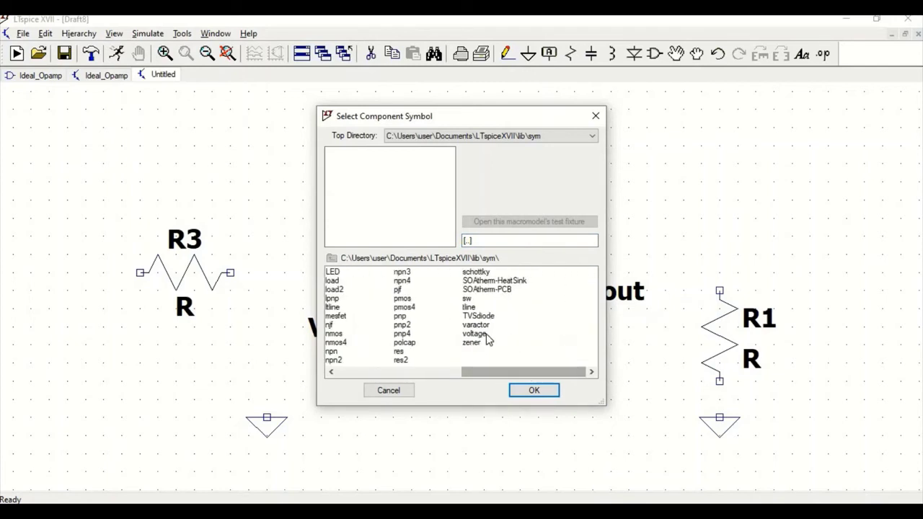
pyautogui.click(476, 333)
pyautogui.press('Return')
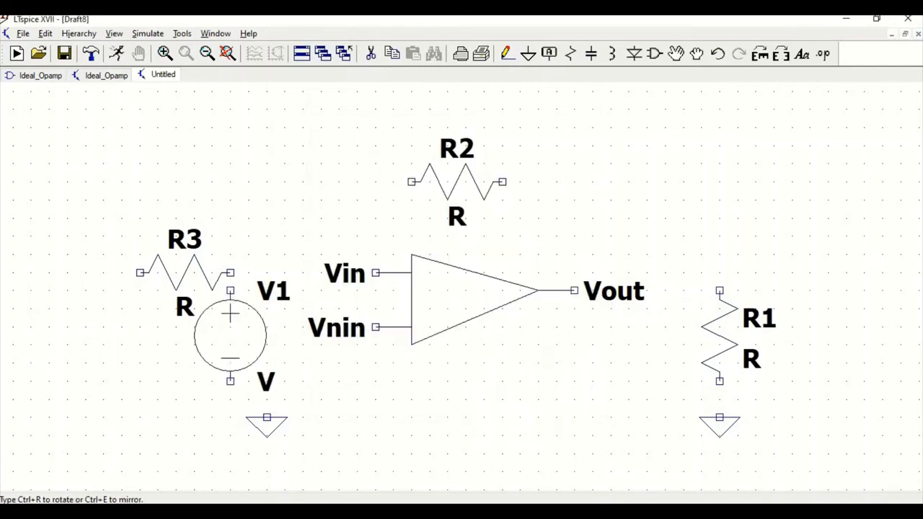
pyautogui.click(121, 368)
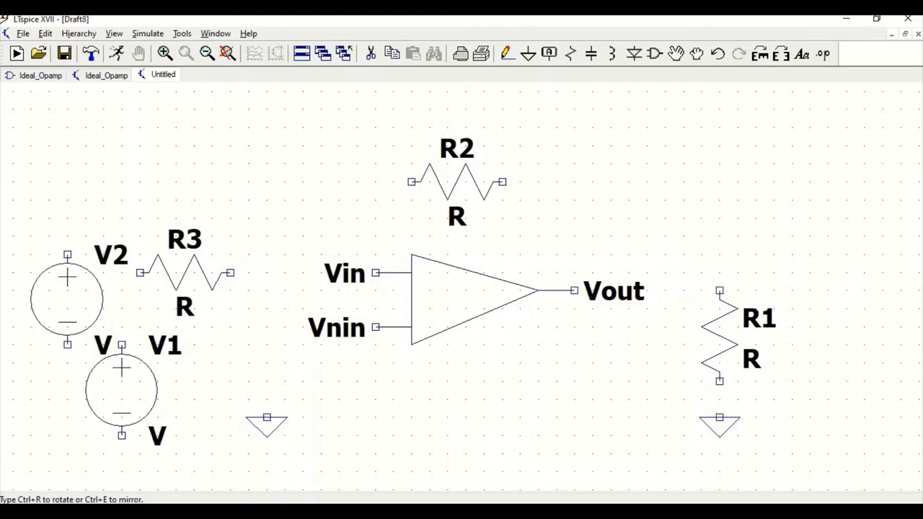
pyautogui.press('Escape')
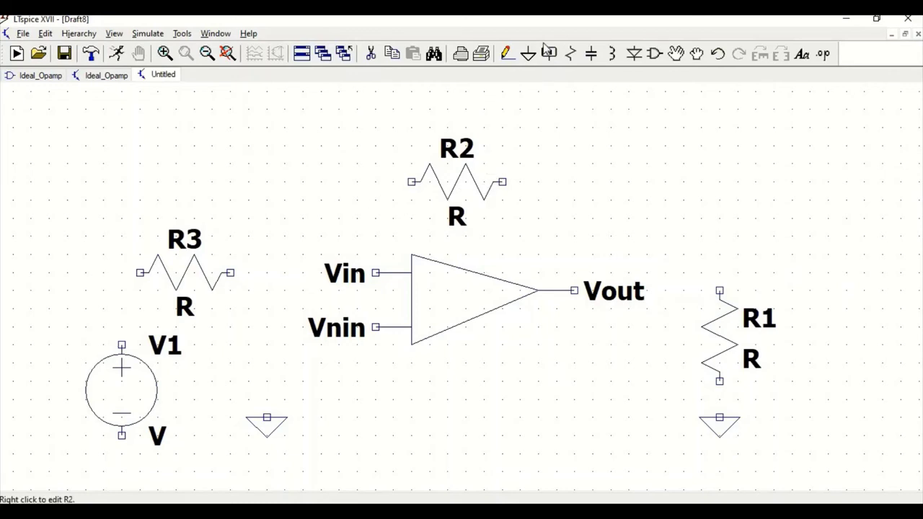
# Wire Vout to R1's top, run R2's feedback to Vout, and join R2 to R3's right end.
pyautogui.click(505, 56)
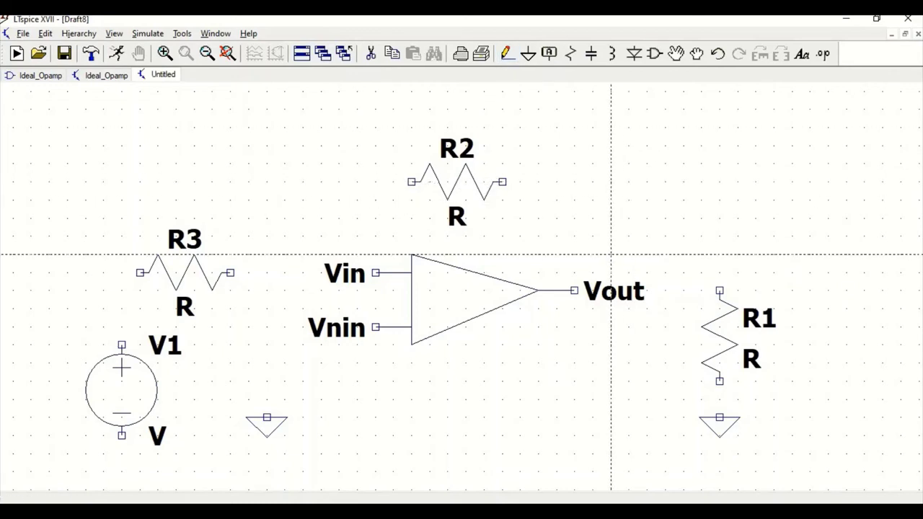
pyautogui.click(573, 290)
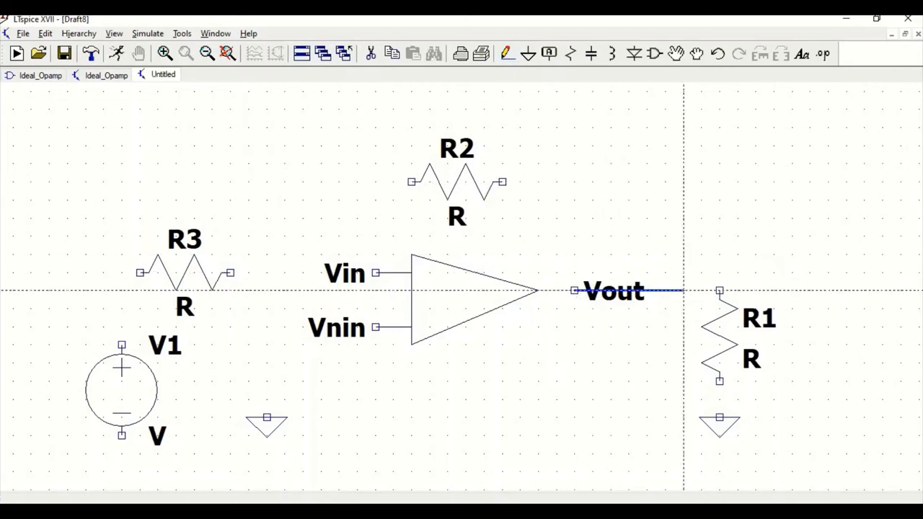
pyautogui.click(720, 290)
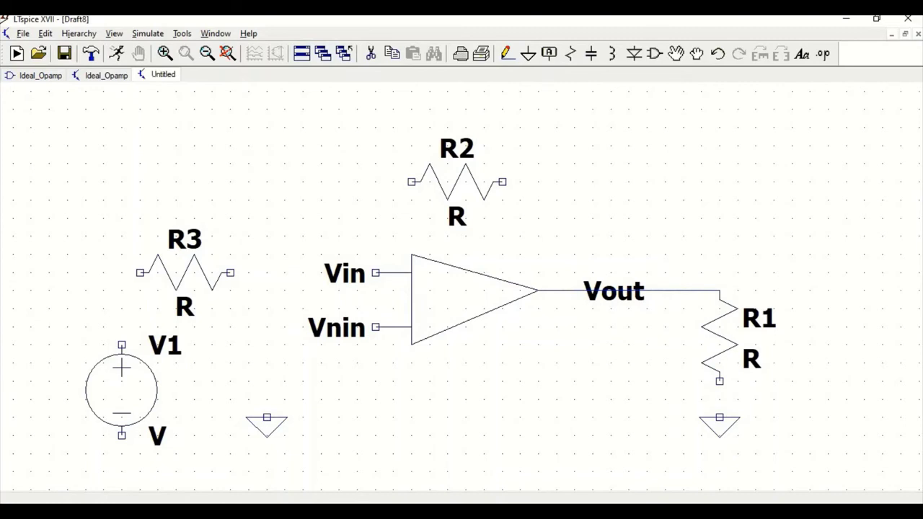
pyautogui.click(503, 182)
pyautogui.click(629, 182)
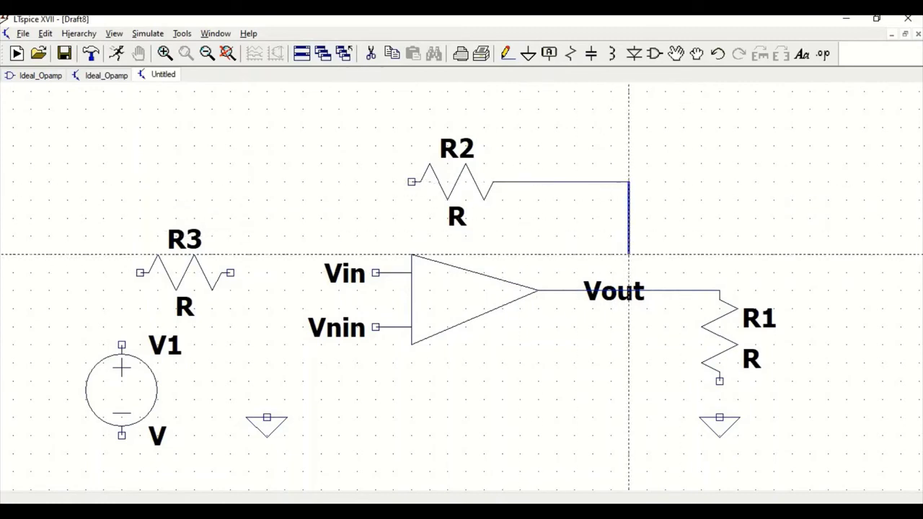
pyautogui.click(629, 291)
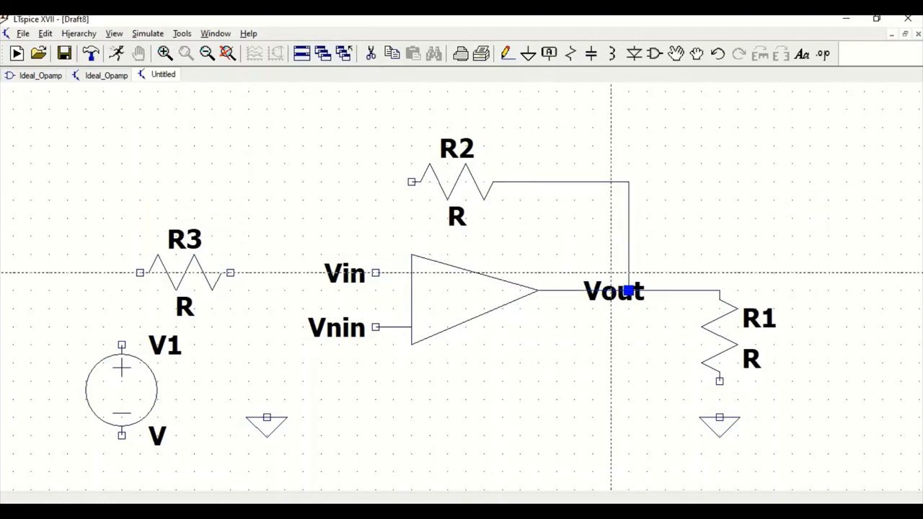
pyautogui.click(411, 181)
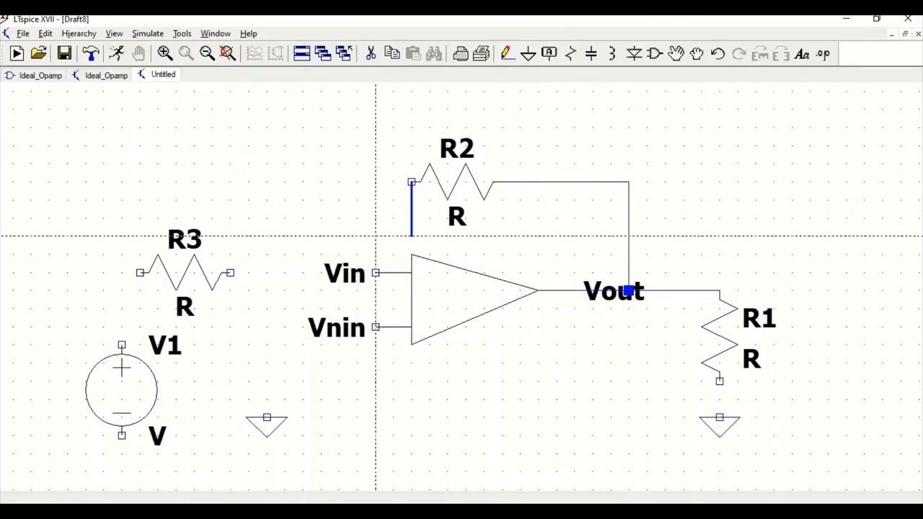
pyautogui.click(357, 182)
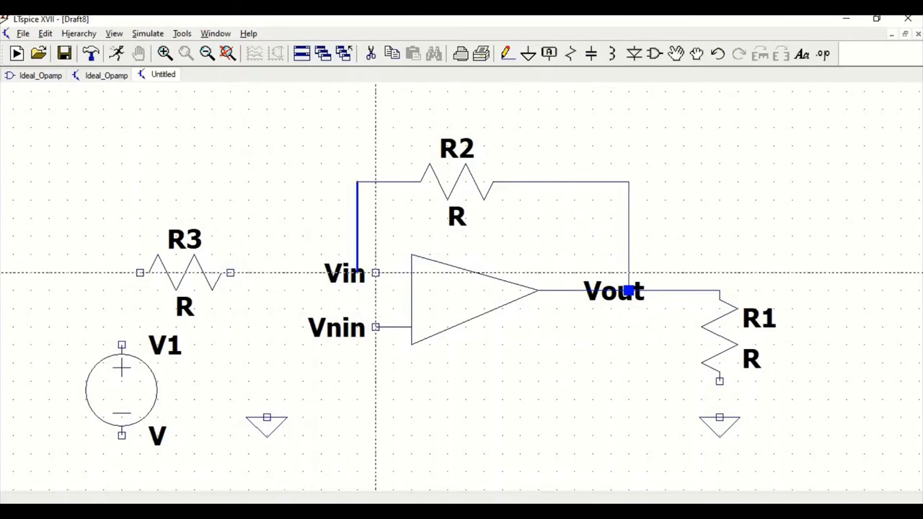
pyautogui.rightClick(375, 272)
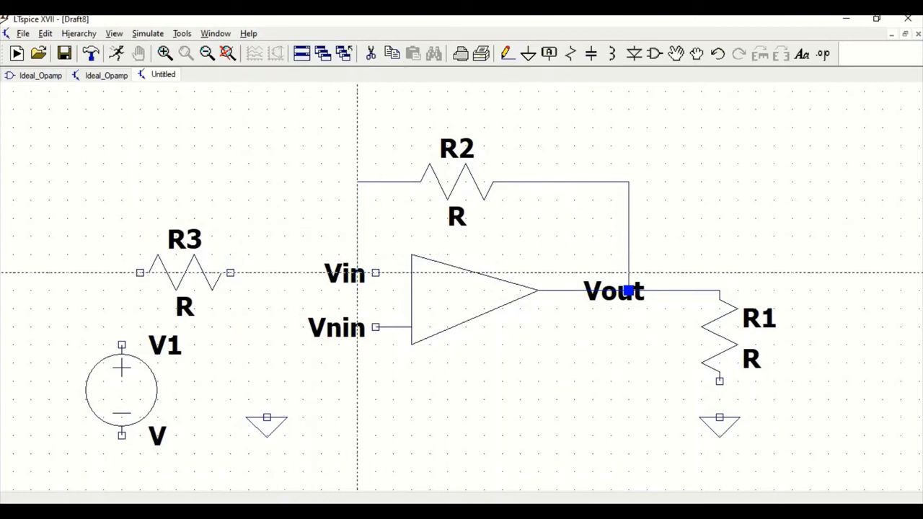
pyautogui.click(357, 273)
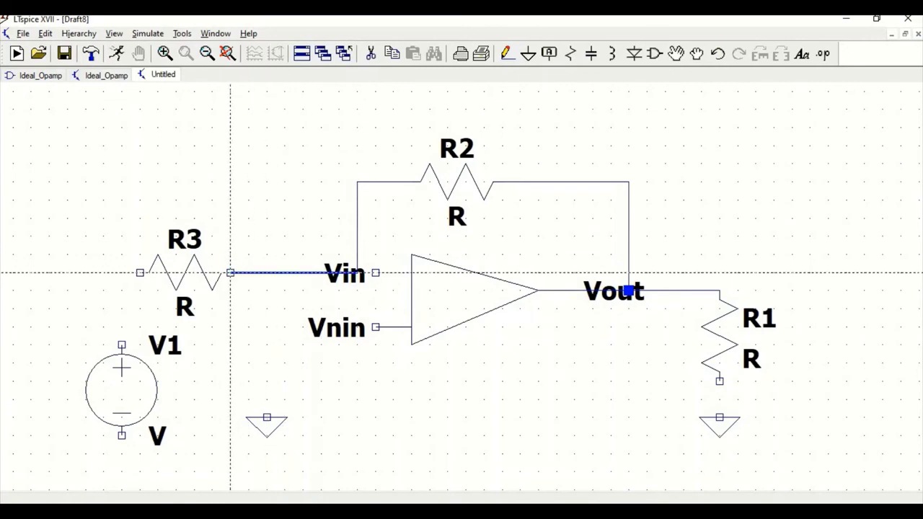
pyautogui.click(230, 272)
# Wire R3 to V1's positive terminal, and connect V1's return, Vnin and R1's bottom to ground.
pyautogui.click(140, 272)
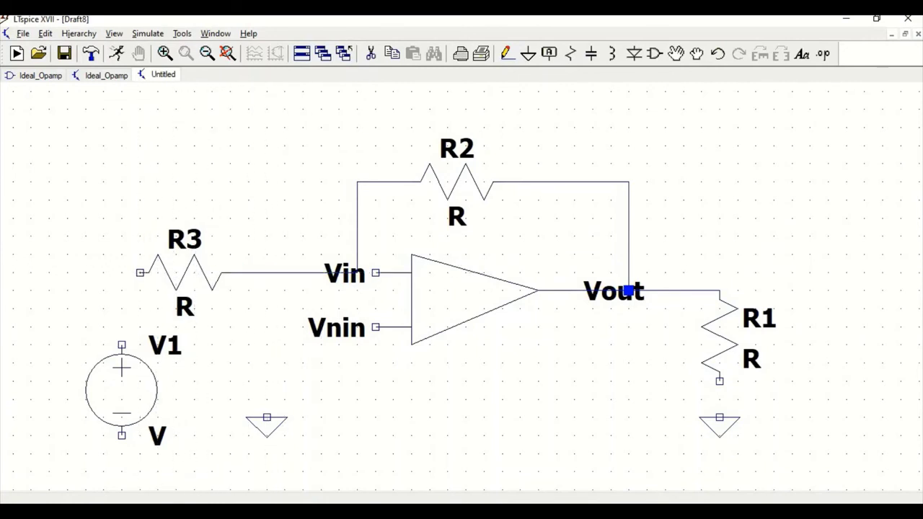
pyautogui.click(122, 272)
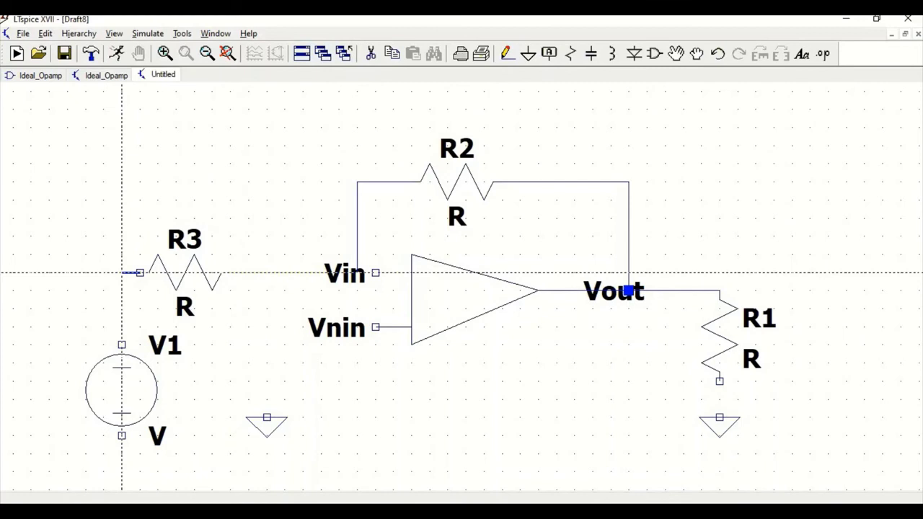
pyautogui.click(121, 344)
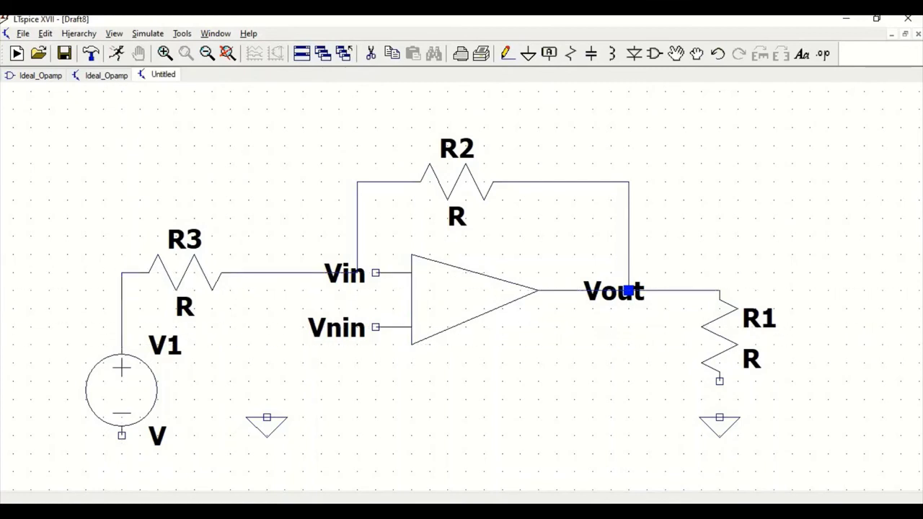
pyautogui.click(122, 436)
pyautogui.click(211, 435)
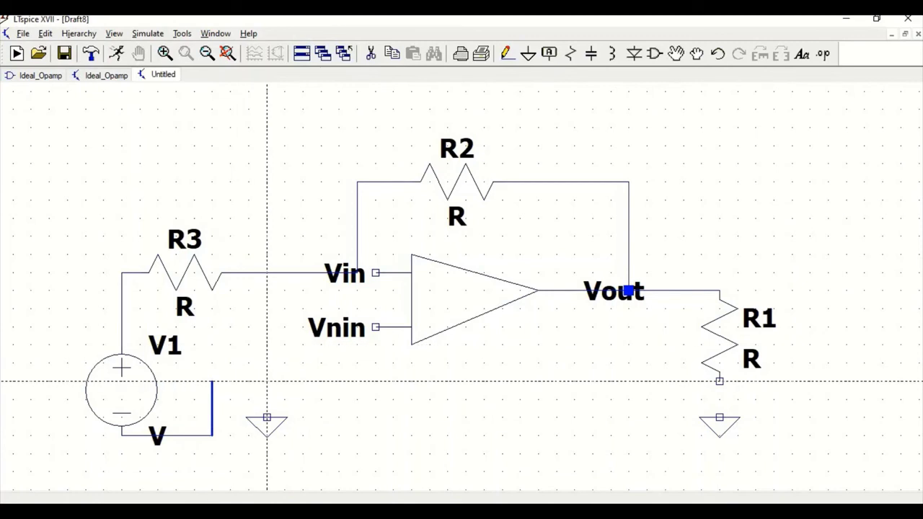
pyautogui.click(267, 398)
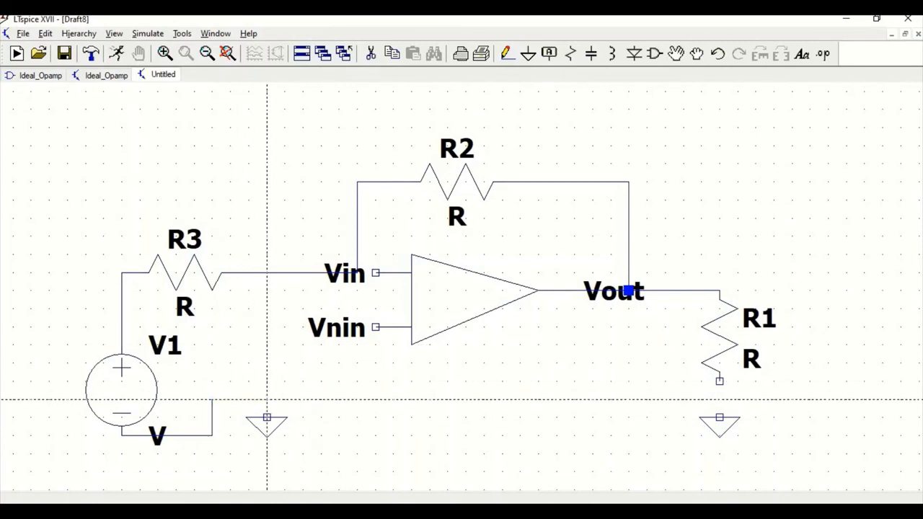
pyautogui.click(267, 418)
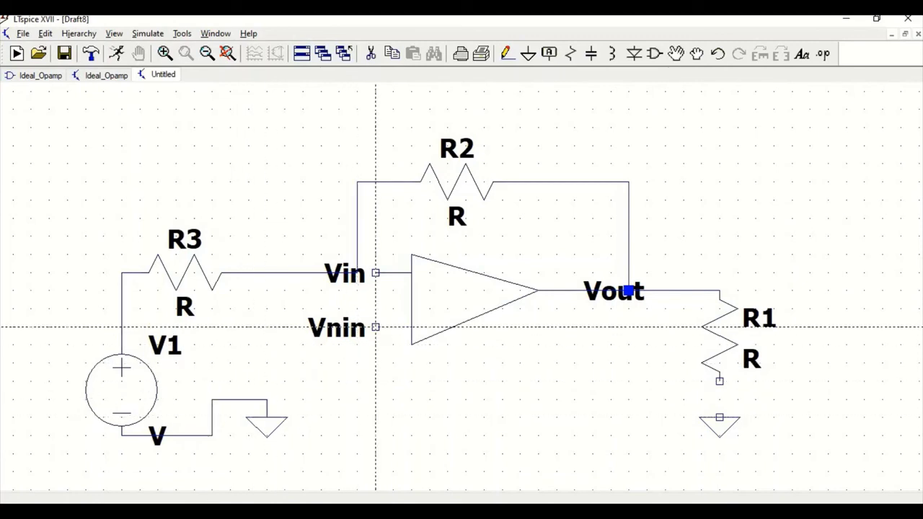
pyautogui.click(375, 327)
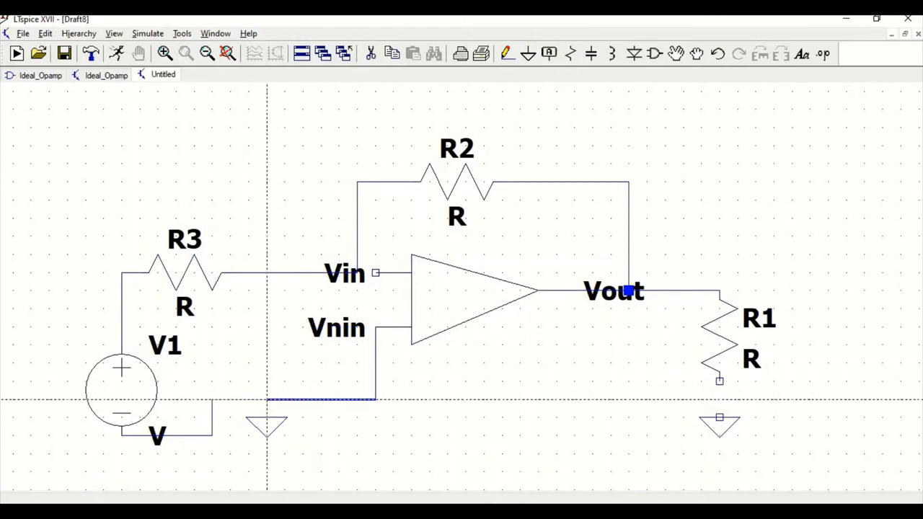
pyautogui.click(267, 399)
pyautogui.click(719, 381)
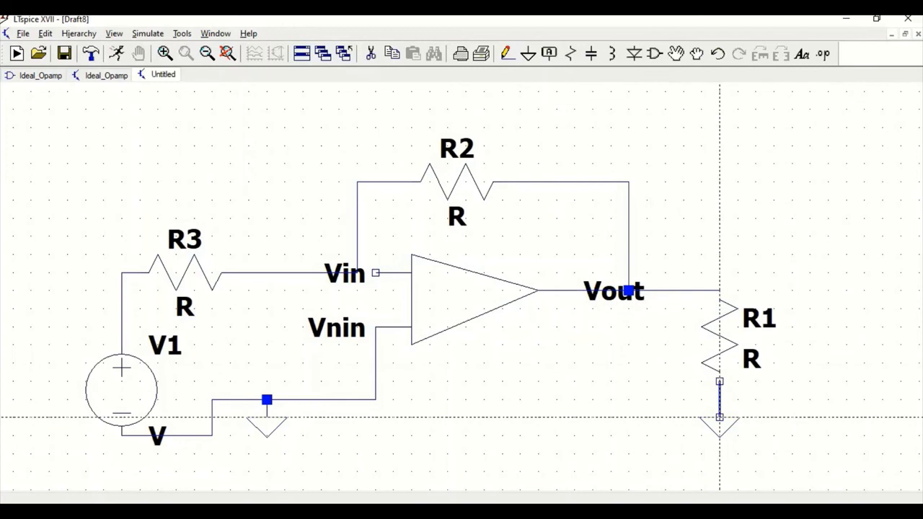
pyautogui.click(720, 417)
pyautogui.press('Escape')
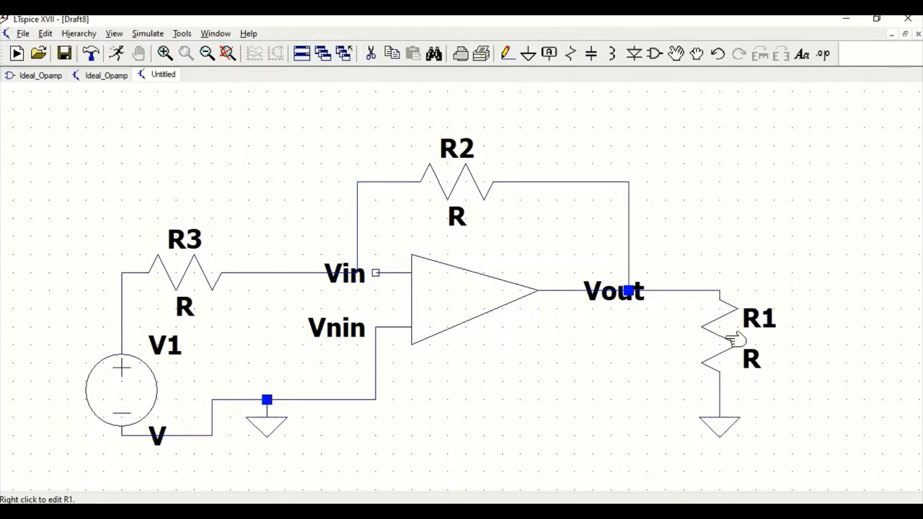
# Set R1's resistance to 1k and both R2 and R3 to 500.
pyautogui.rightClick(734, 340)
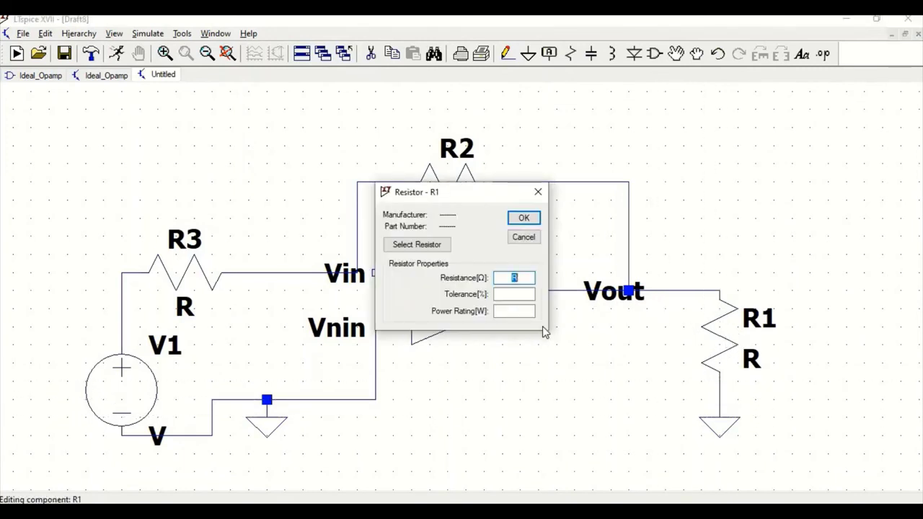
pyautogui.write('1k')
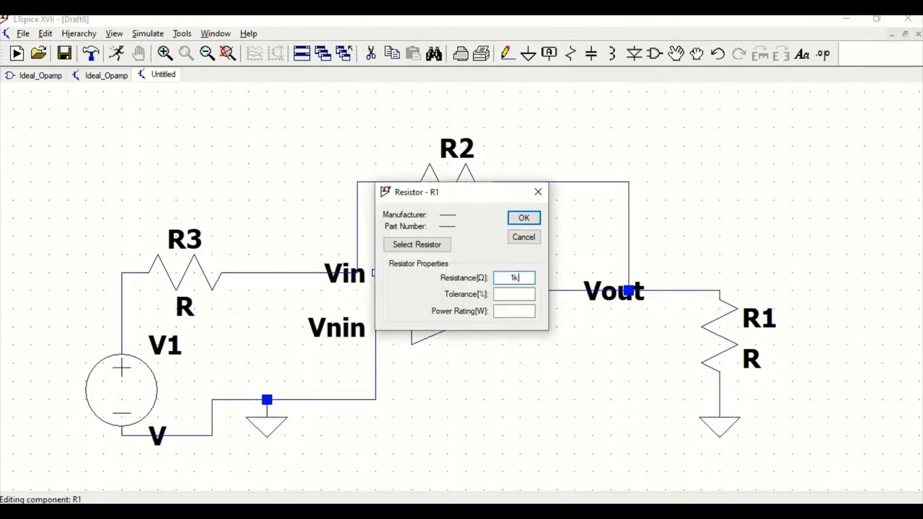
pyautogui.click(520, 218)
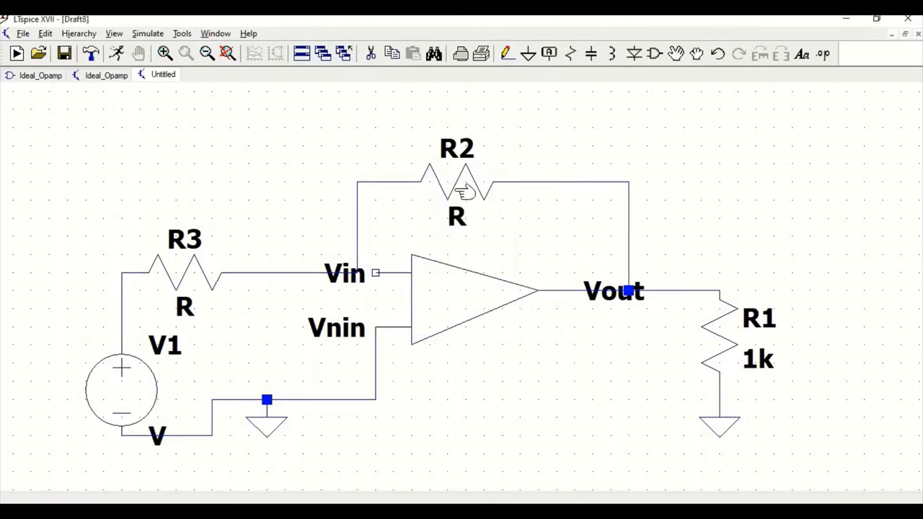
pyautogui.rightClick(461, 189)
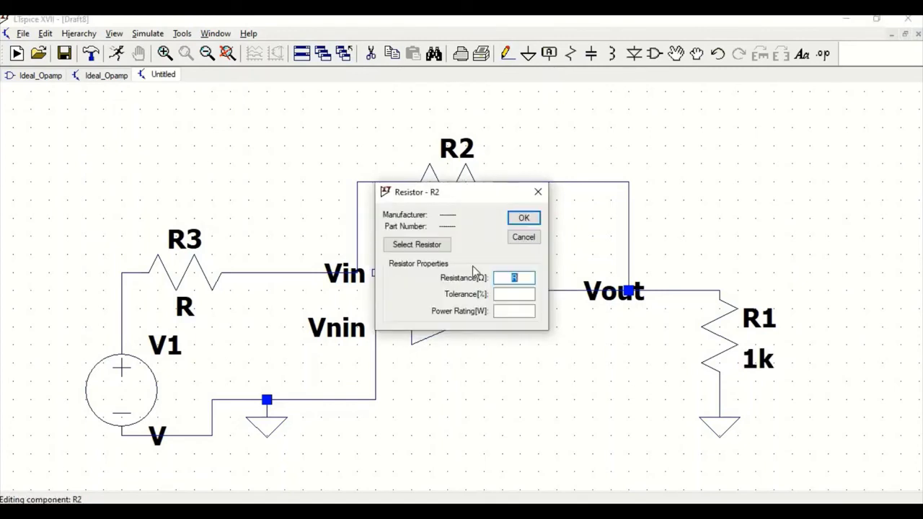
pyautogui.write('500')
pyautogui.click(523, 217)
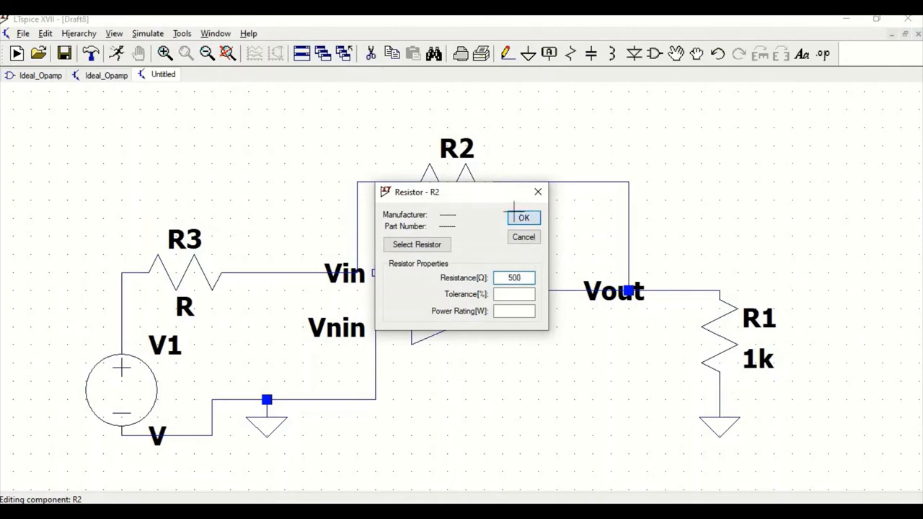
pyautogui.rightClick(189, 272)
pyautogui.write('500')
pyautogui.click(522, 219)
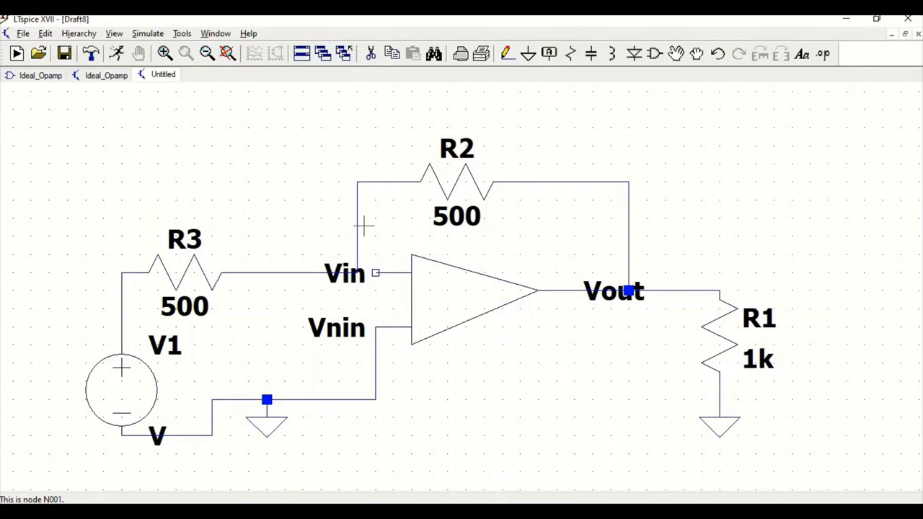
# Configure V1 as SINE with DC offset 0, amplitude 5m and frequency 1khz.
pyautogui.rightClick(117, 393)
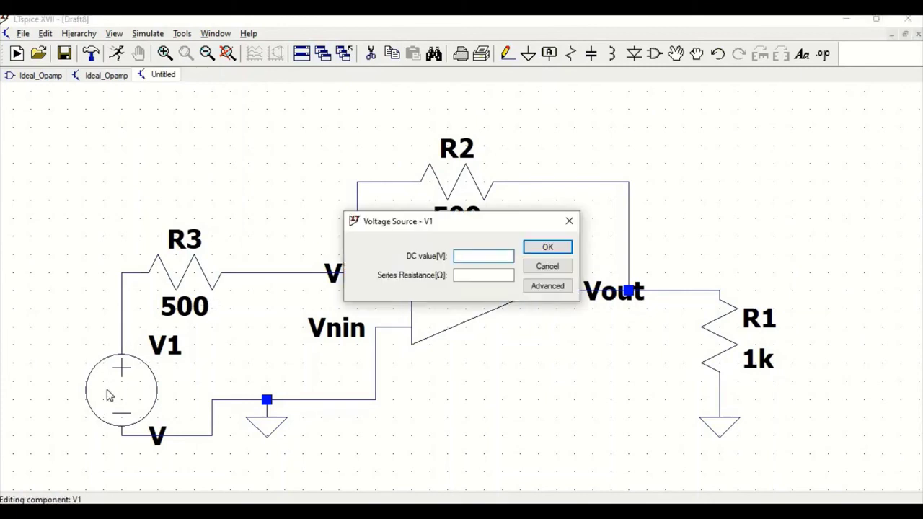
pyautogui.click(552, 286)
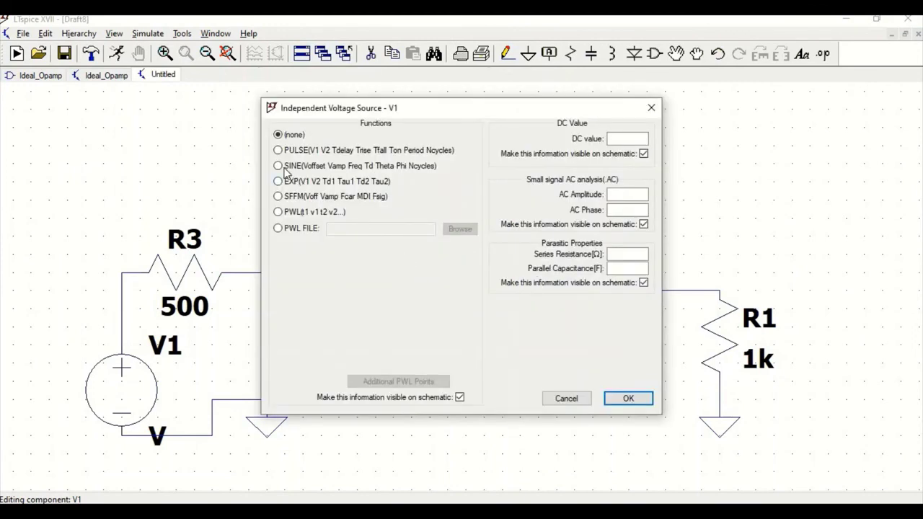
pyautogui.click(277, 165)
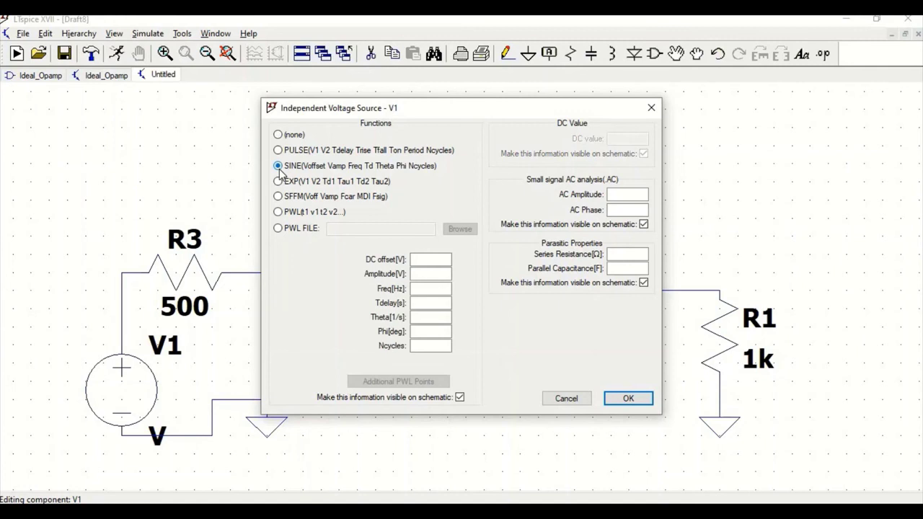
pyautogui.click(433, 258)
pyautogui.write('0')
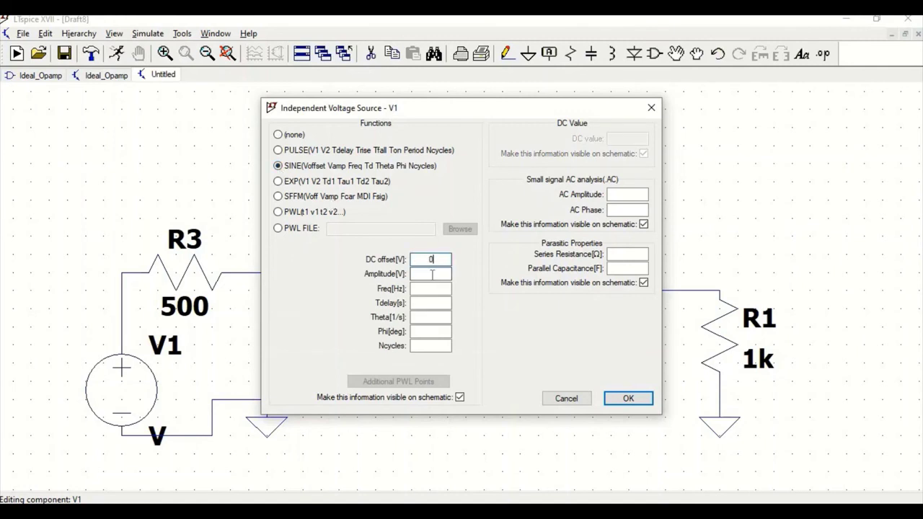
pyautogui.click(432, 275)
pyautogui.click(418, 288)
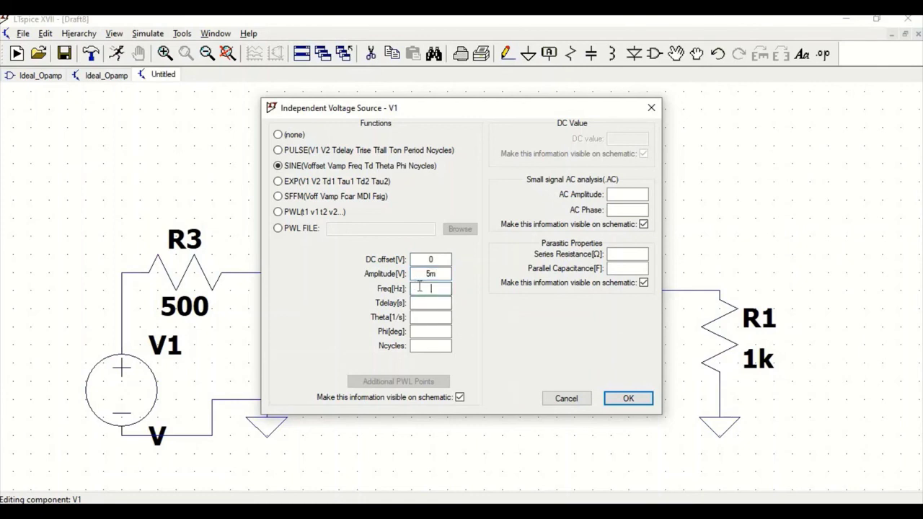
pyautogui.write('1khz')
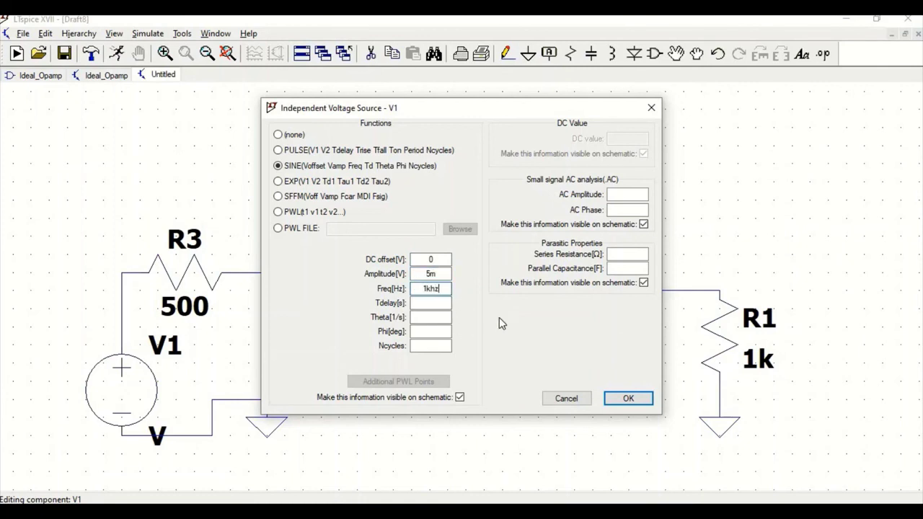
pyautogui.click(628, 399)
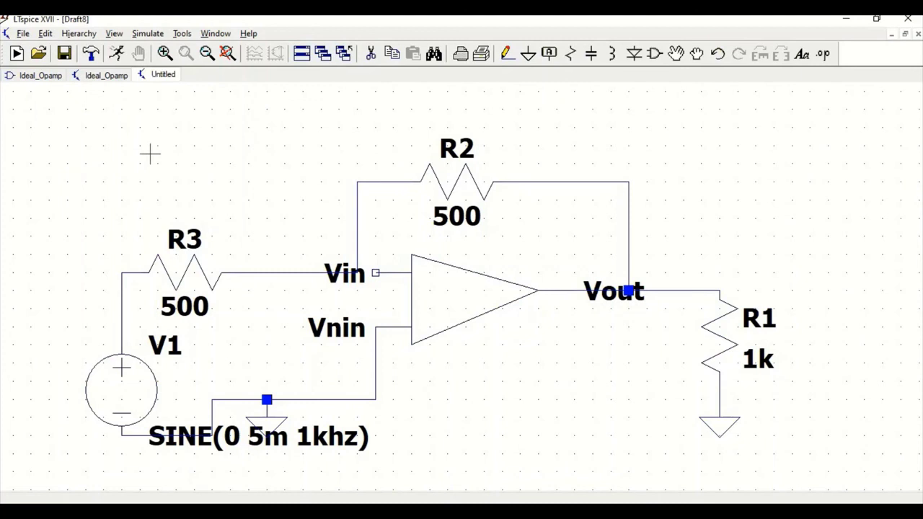
# Add a transient analysis with 4m stop time and place the .tran 4m directive below the circuit.
pyautogui.click(46, 34)
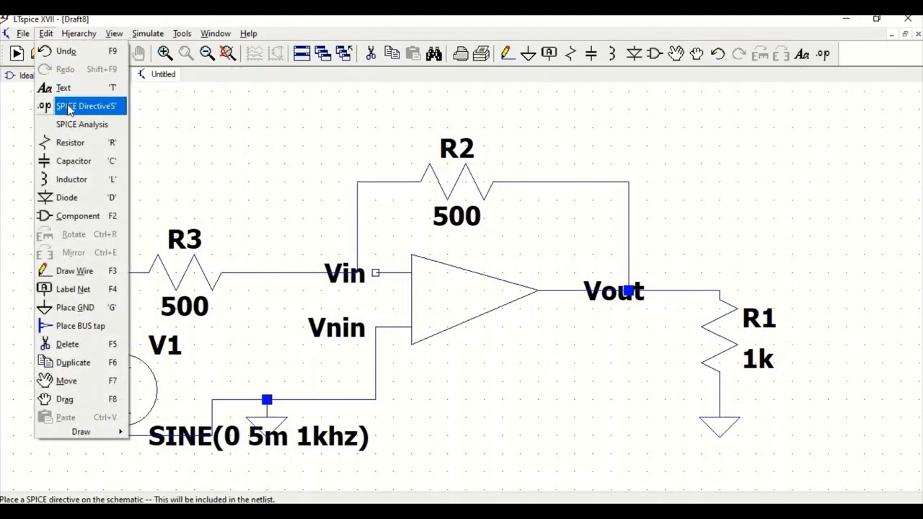
pyautogui.click(76, 125)
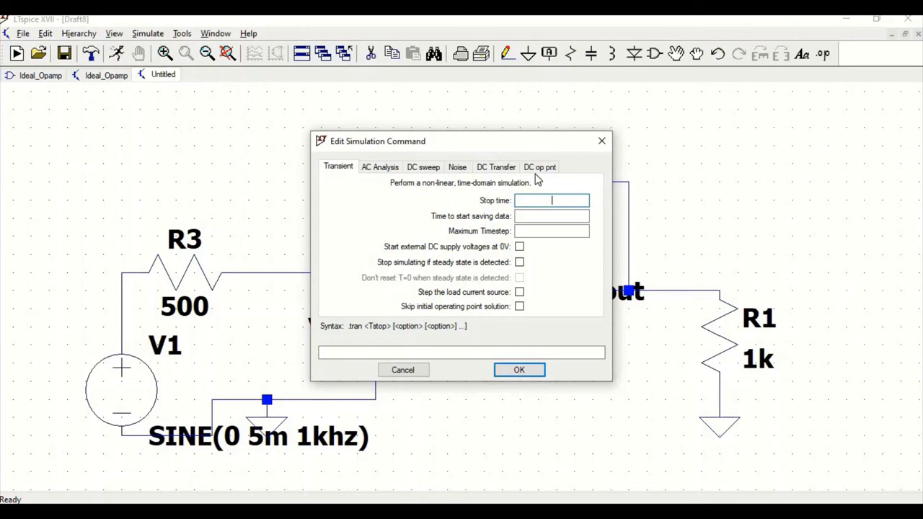
pyautogui.write('4m')
pyautogui.click(527, 380)
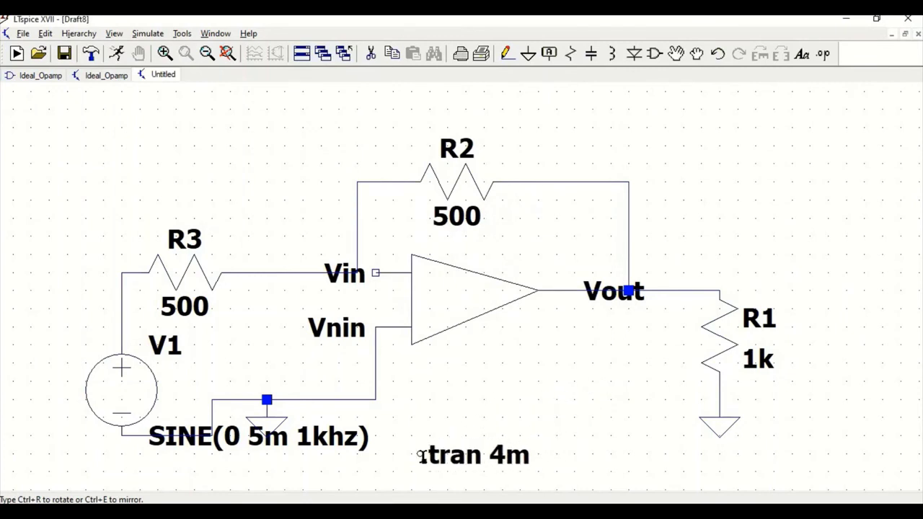
pyautogui.click(420, 455)
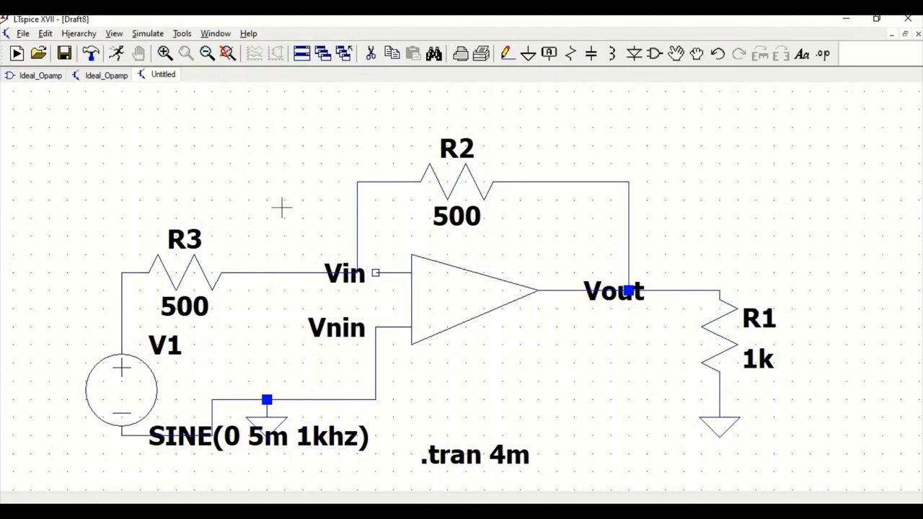
# Save the schematic under the file name Ideal_Opamp_circuit.
pyautogui.click(23, 35)
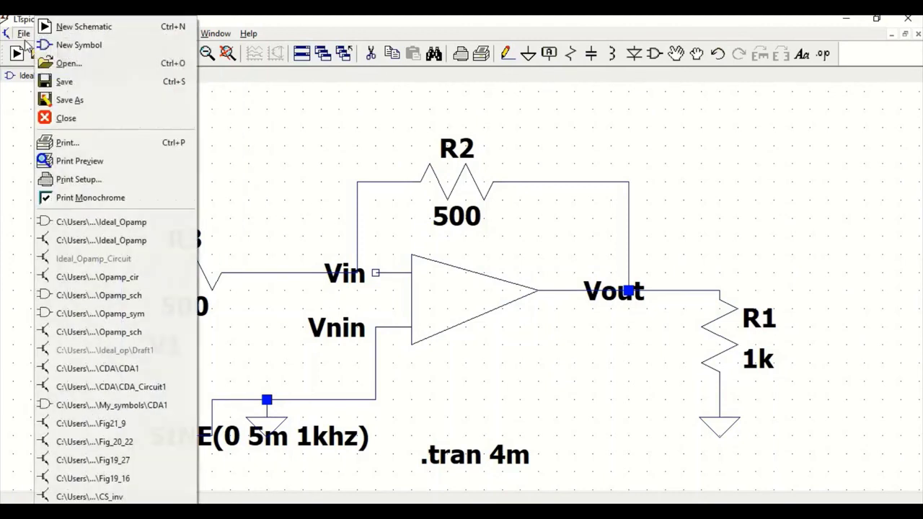
pyautogui.click(66, 99)
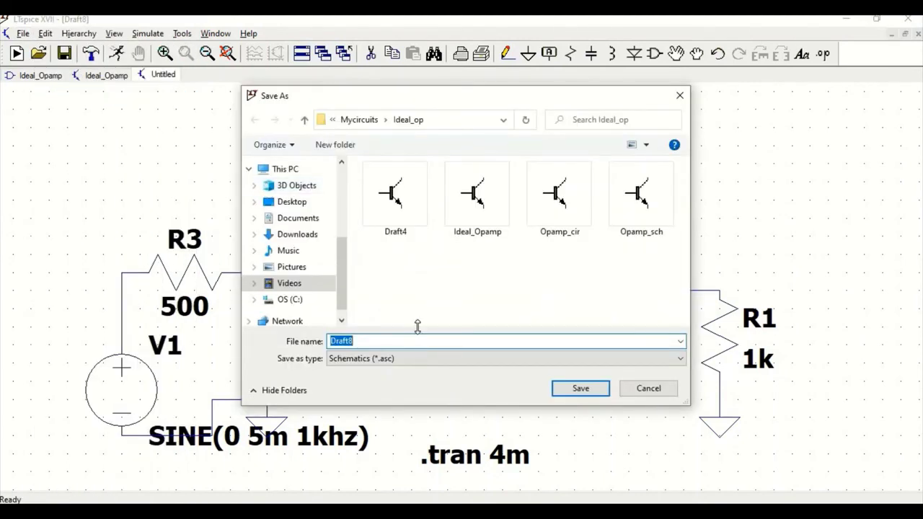
pyautogui.write('Ideal_Opam')
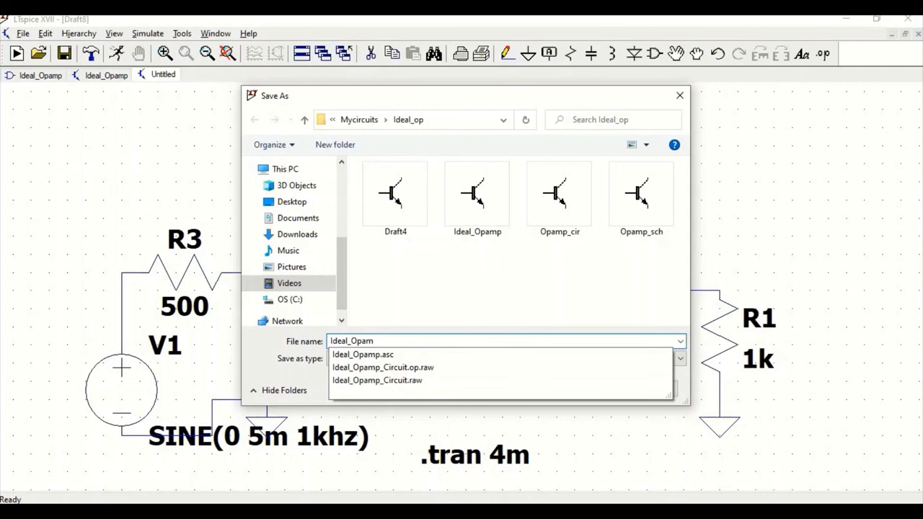
pyautogui.write('p_circuit')
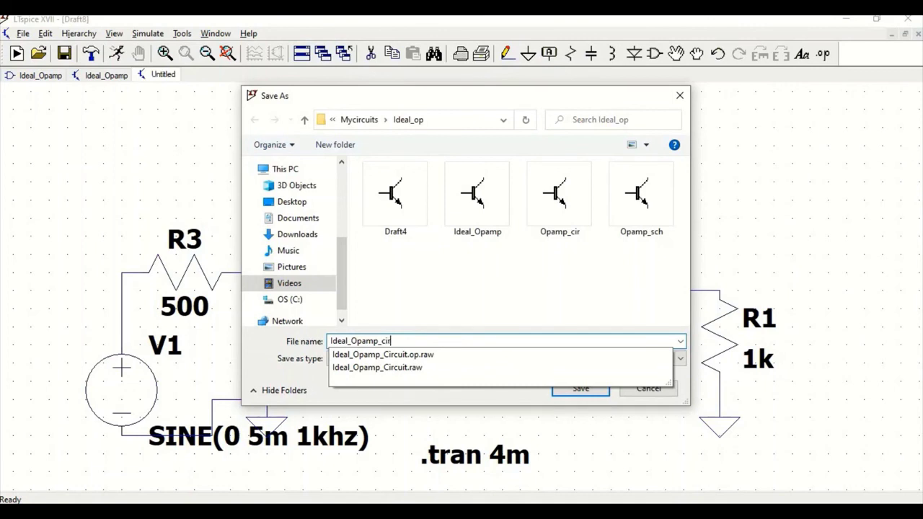
pyautogui.click(510, 400)
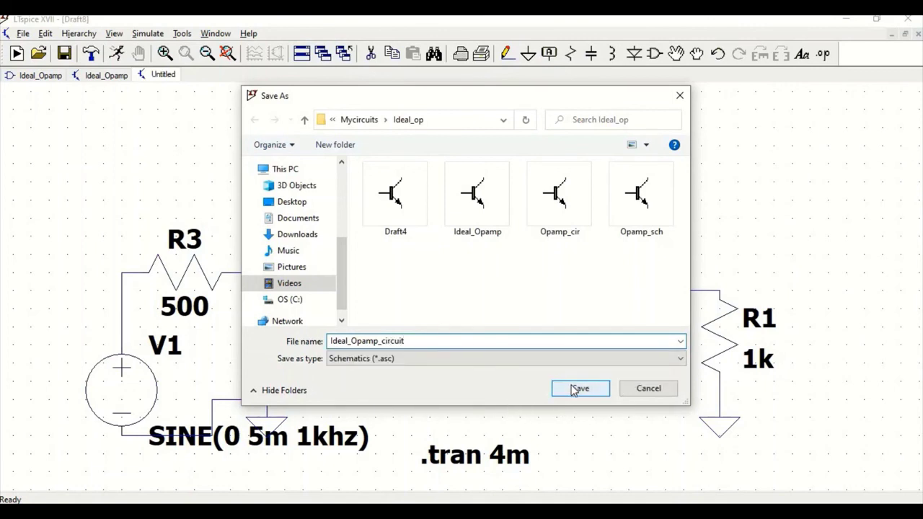
pyautogui.click(567, 389)
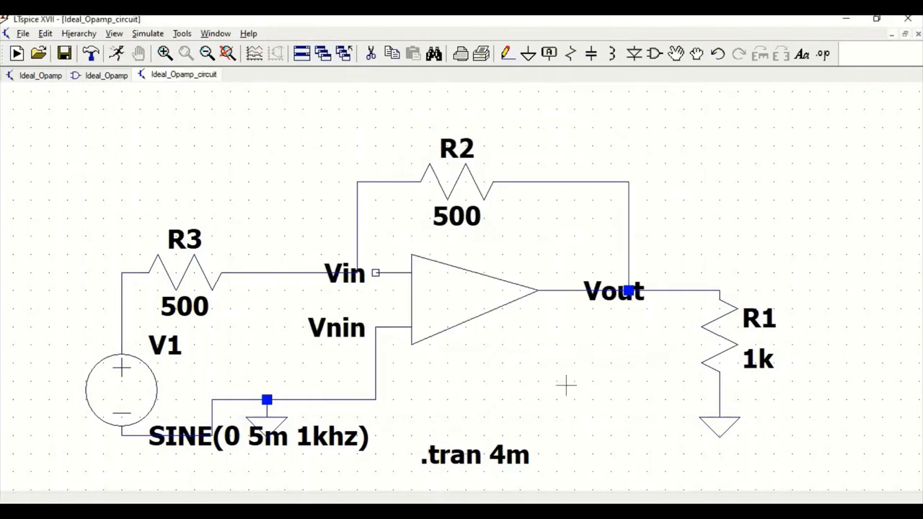
# Run the simulation and plot the input sine at R3's source side with the output voltage.
pyautogui.click(118, 56)
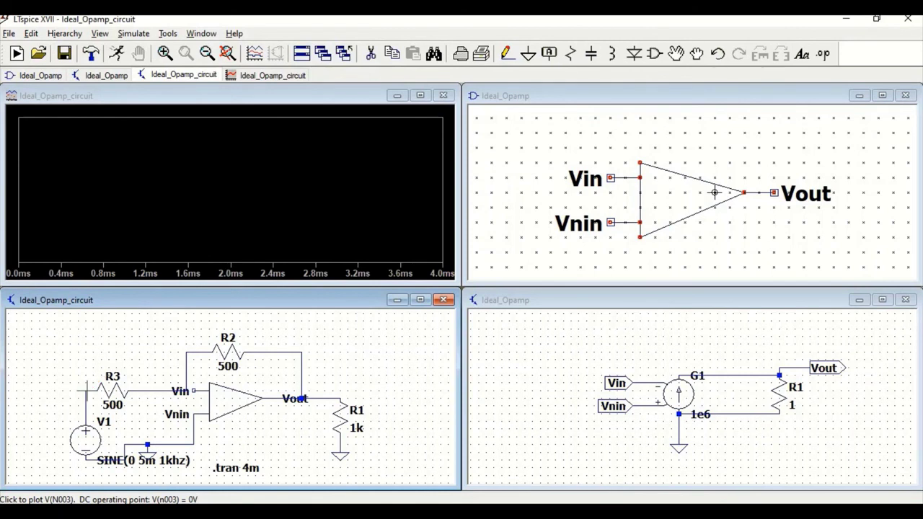
pyautogui.click(90, 388)
pyautogui.click(186, 391)
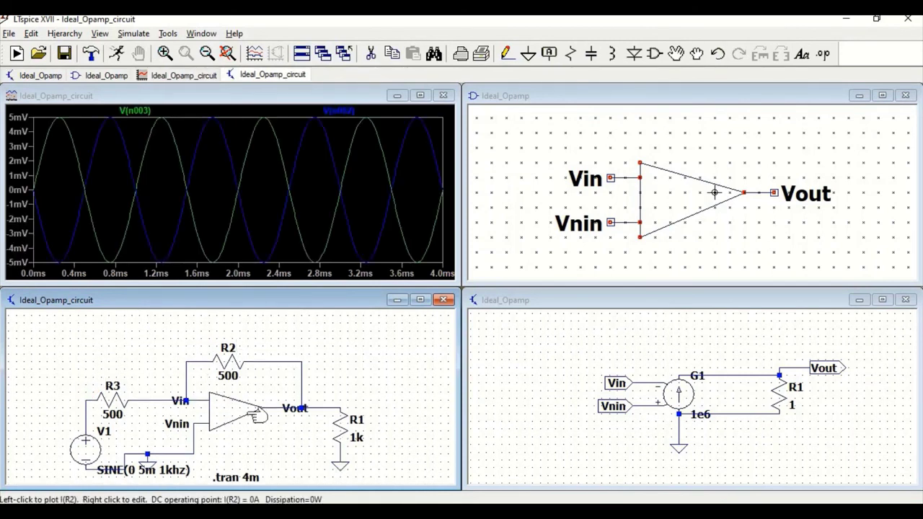